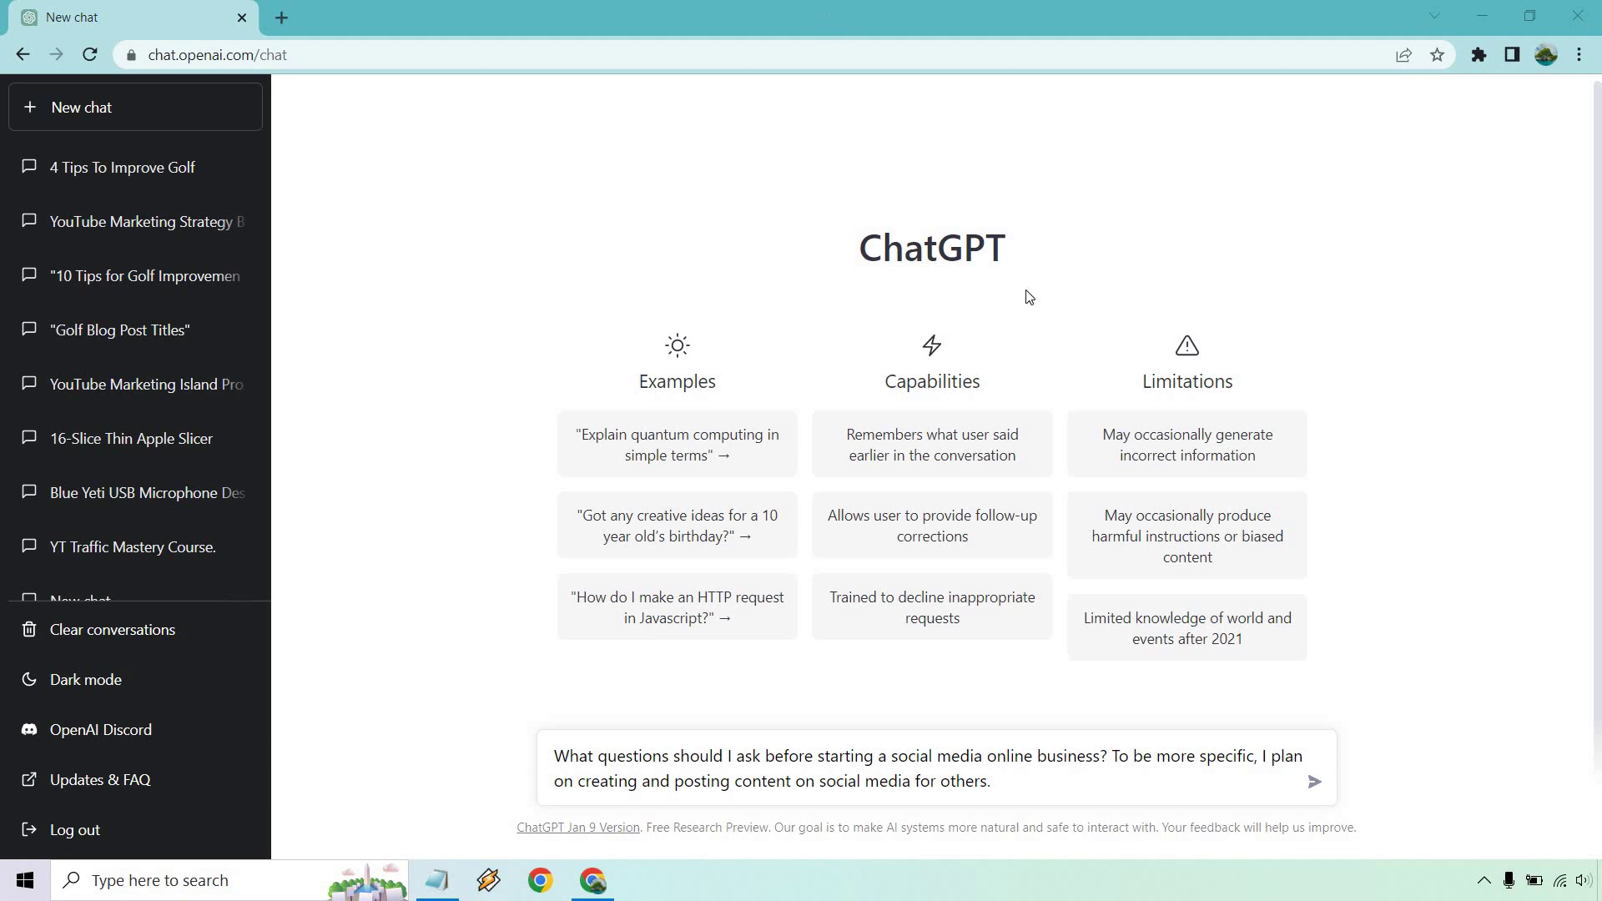
Insert 'platforms' after 'social media' in the startup-questions prompt and send it.
click(1067, 785)
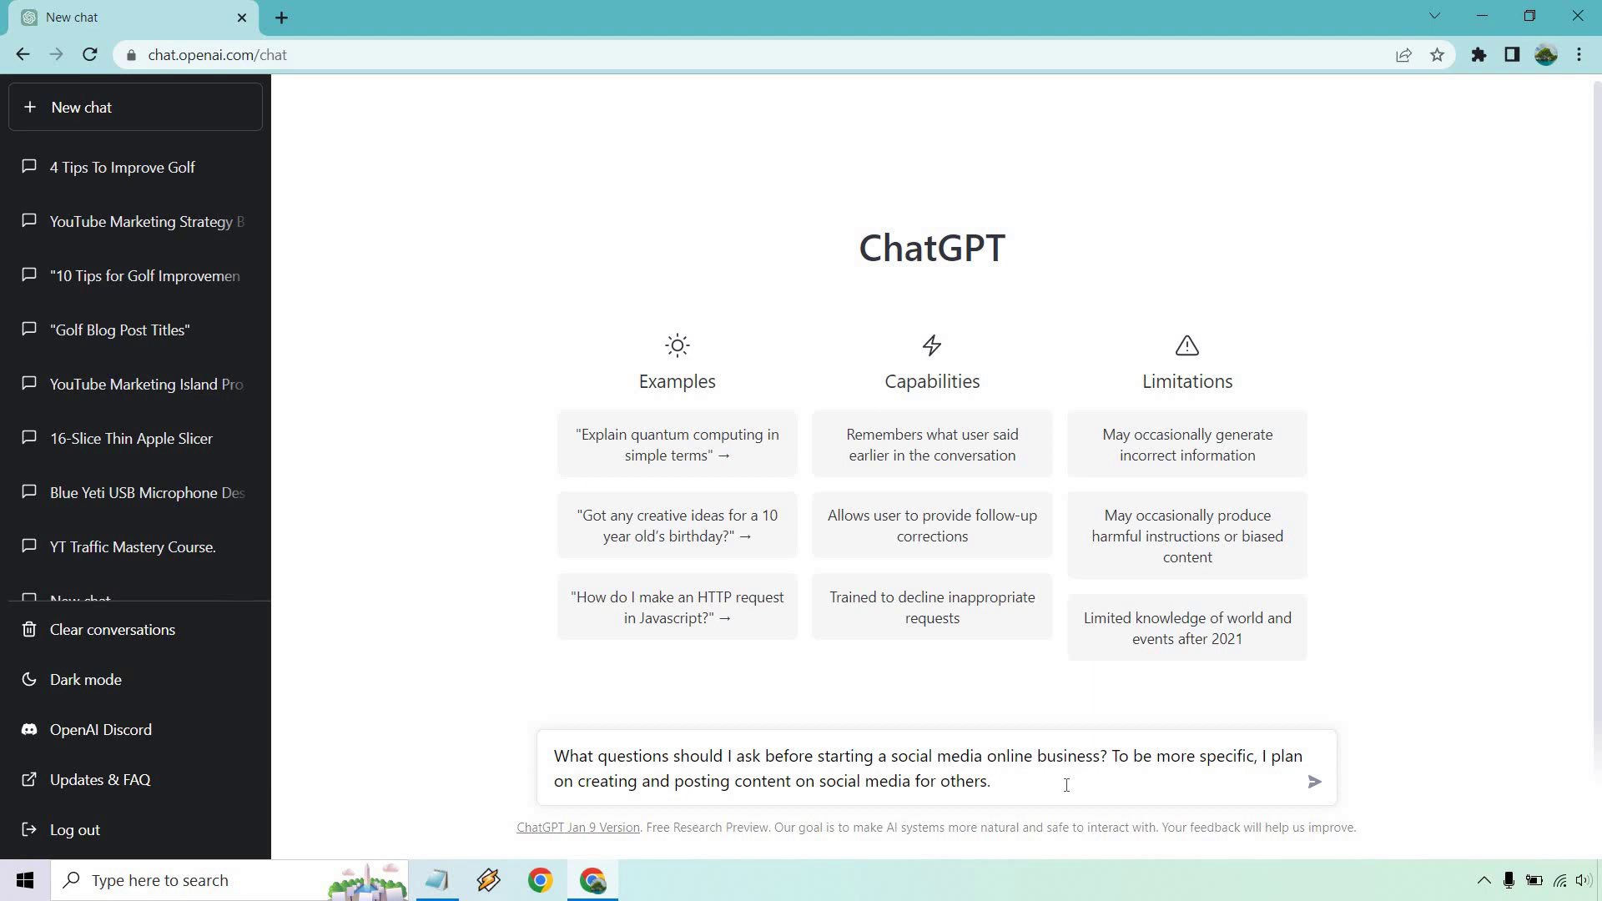
click(915, 780)
text(platforms)
click(1315, 782)
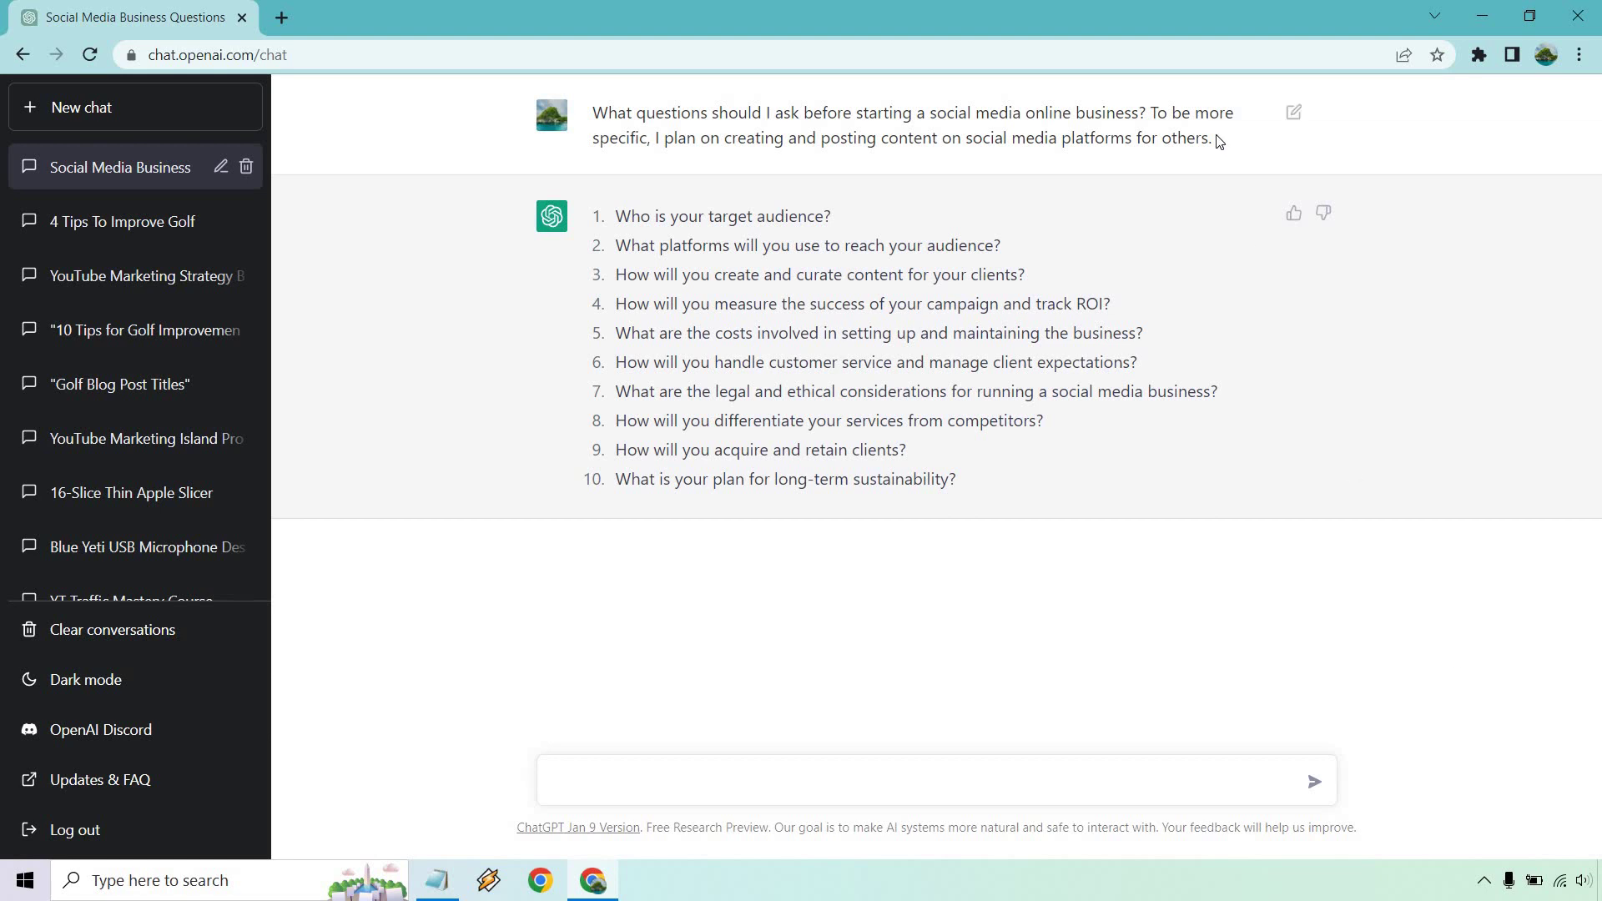
drag(1215, 139, 1152, 112)
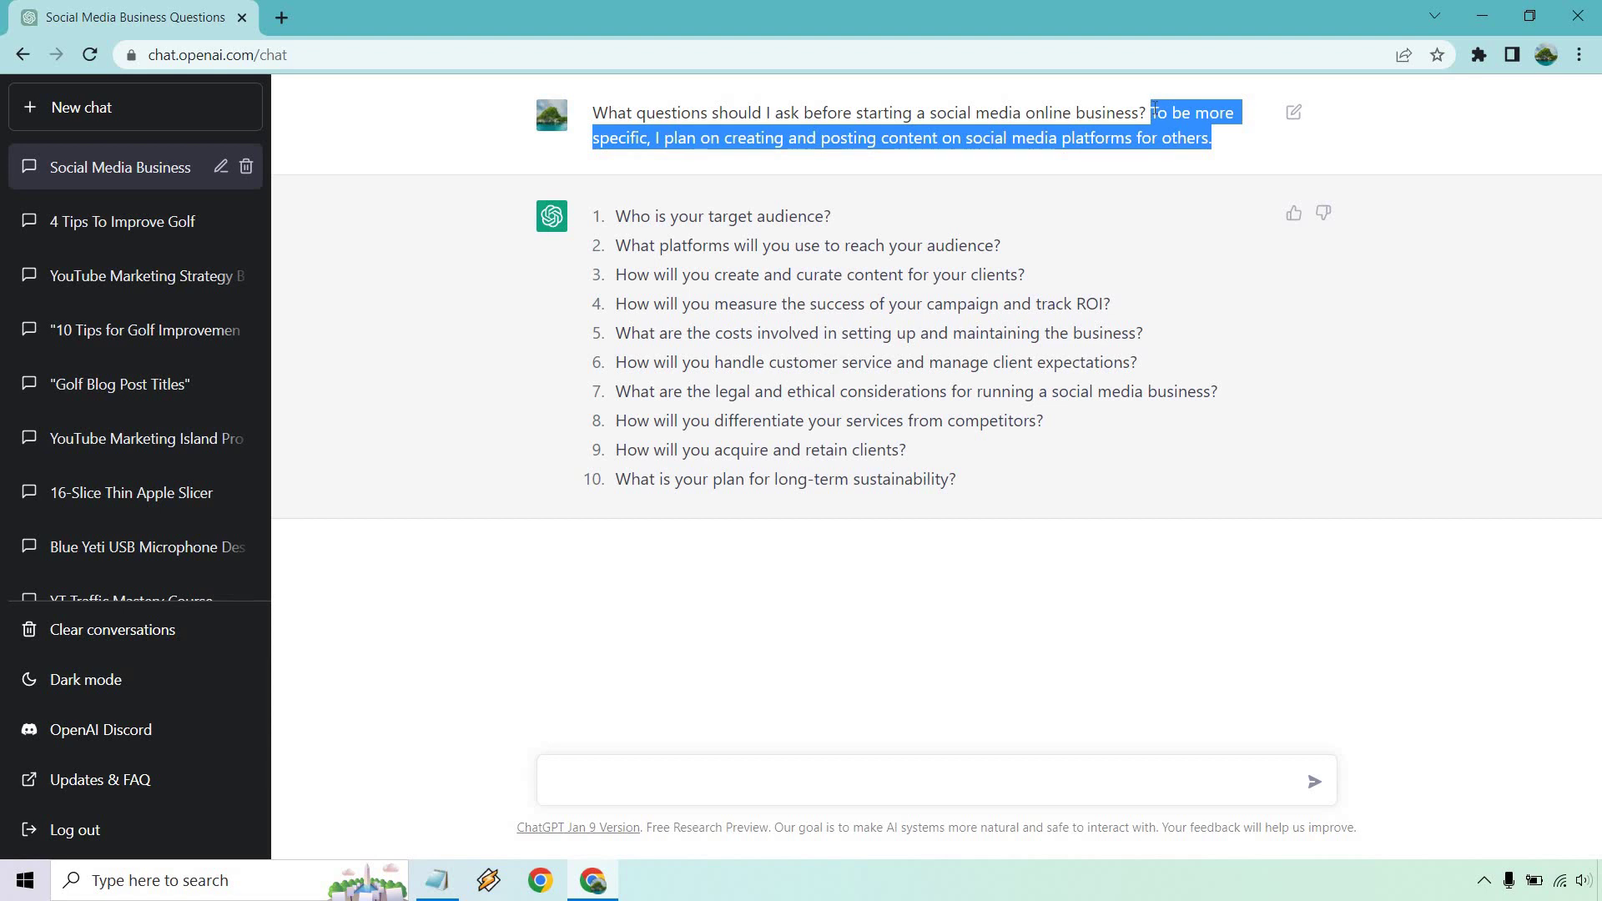
click(1516, 412)
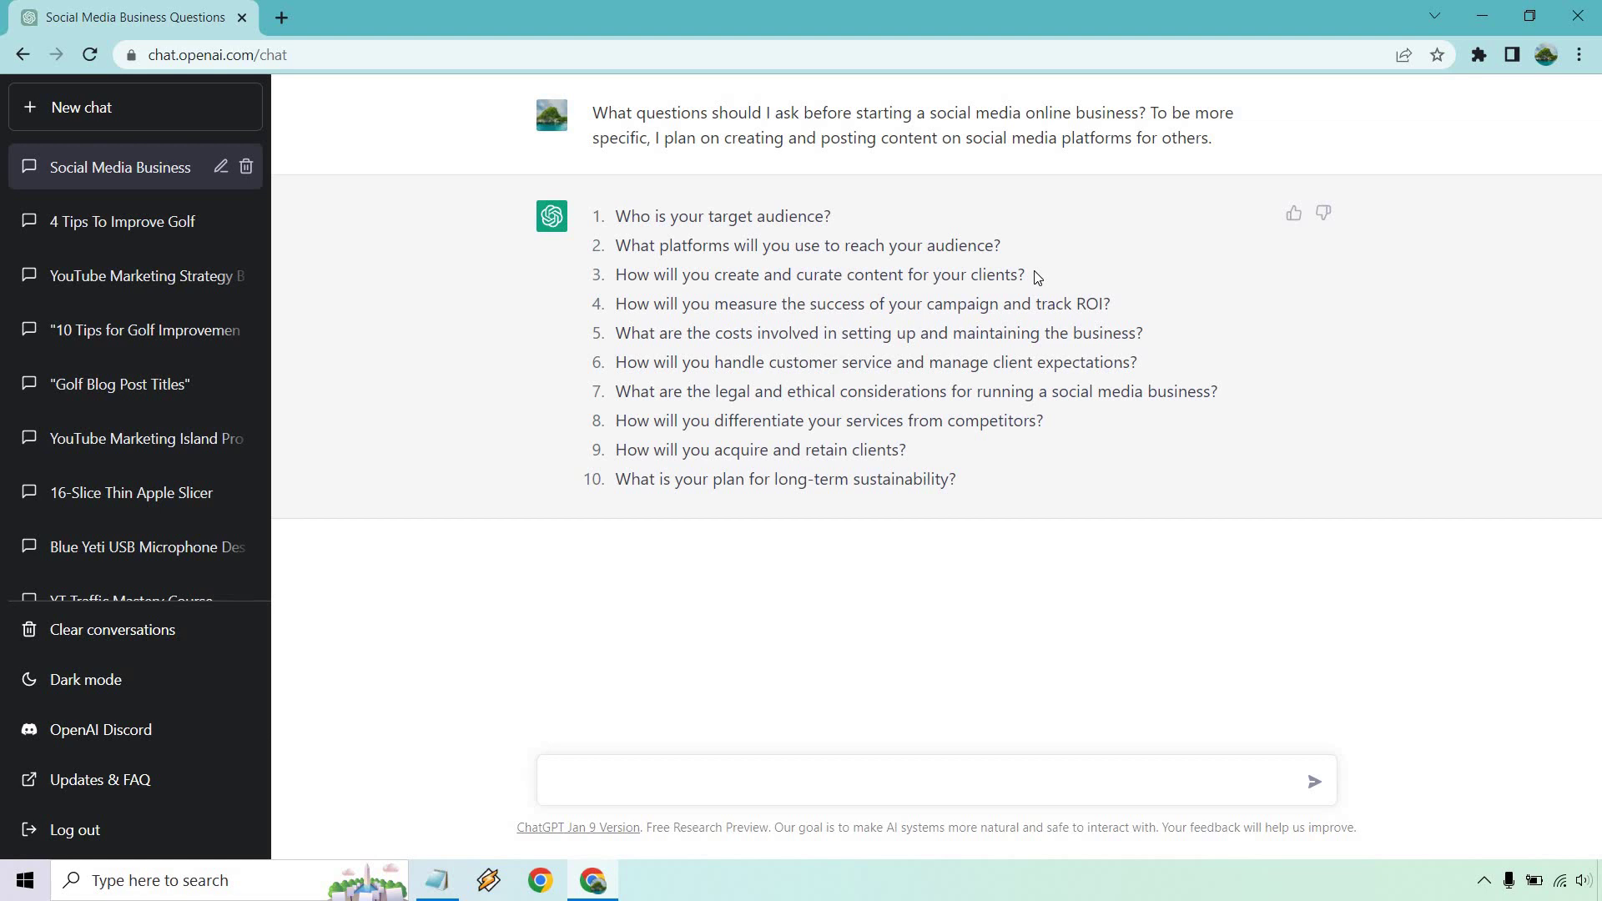
Paste the business plan prompt and edit it to read 'social media platforms for others'.
text(Write me a business plan for starting my online social media business. To be more specific, I plan on creating and posting content on social media for others.)
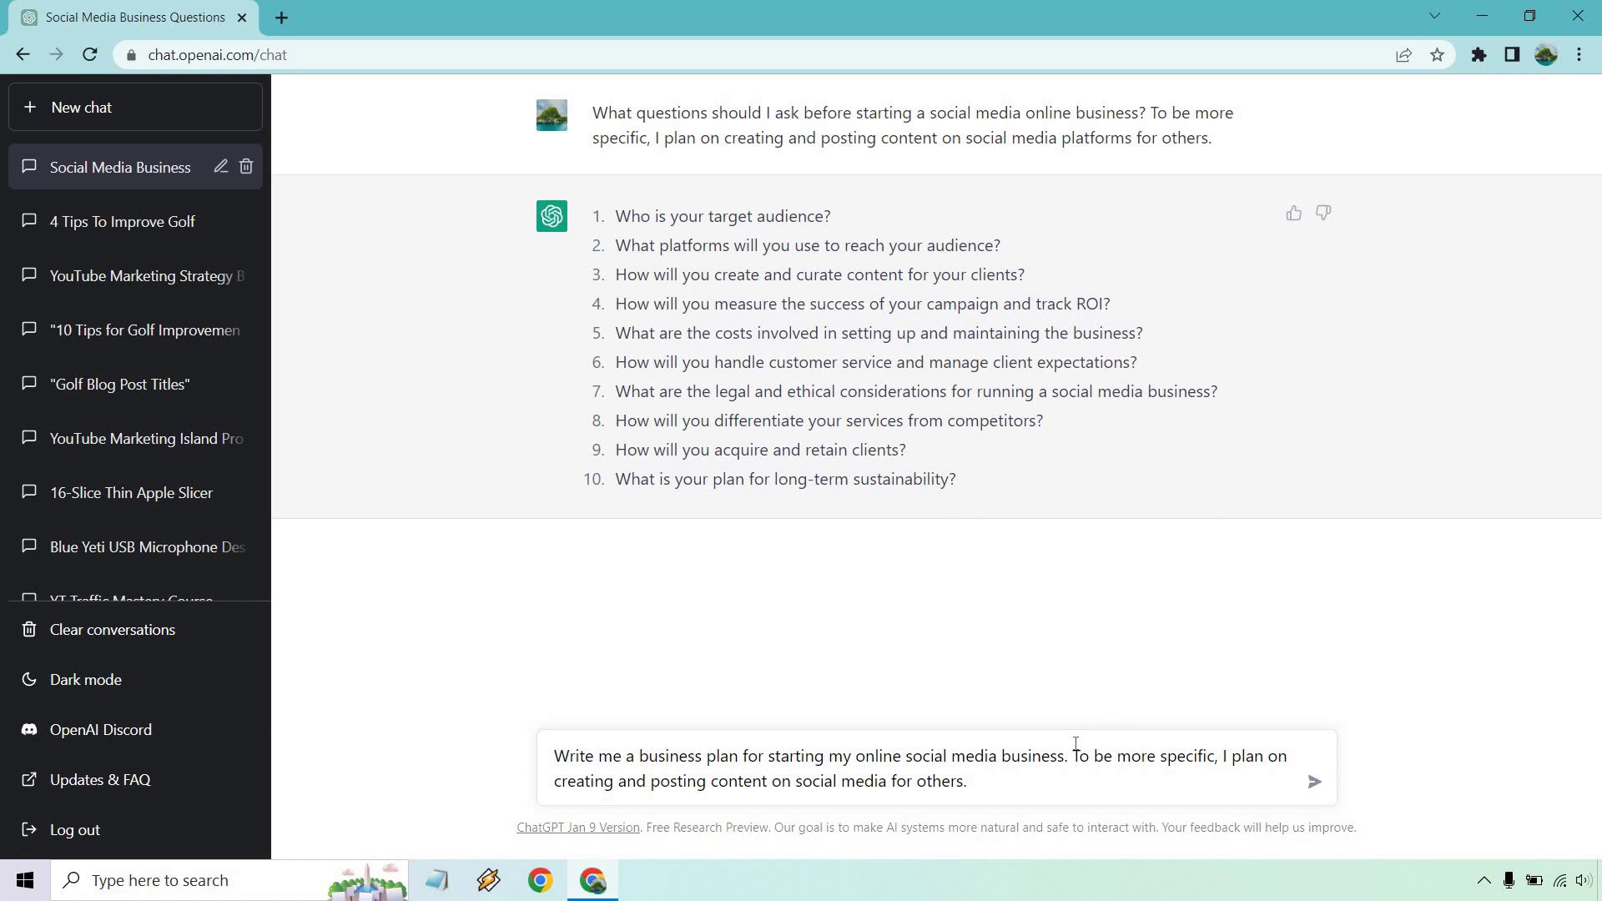
drag(1075, 744, 974, 785)
click(888, 776)
text(platforms)
key(ctrl+a)
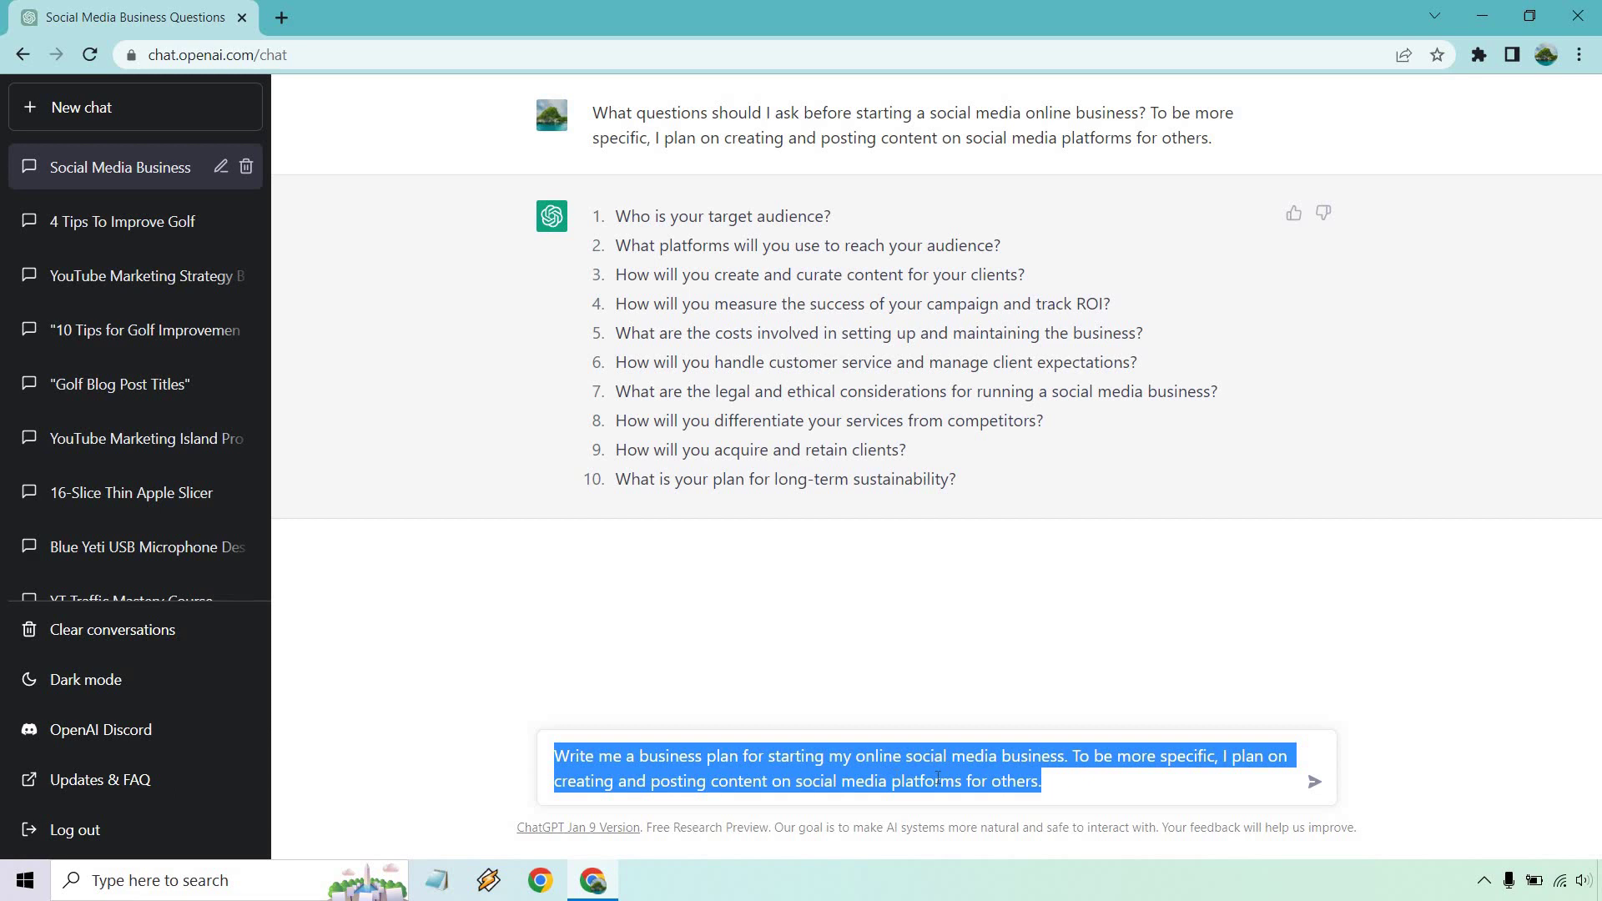
click(1079, 781)
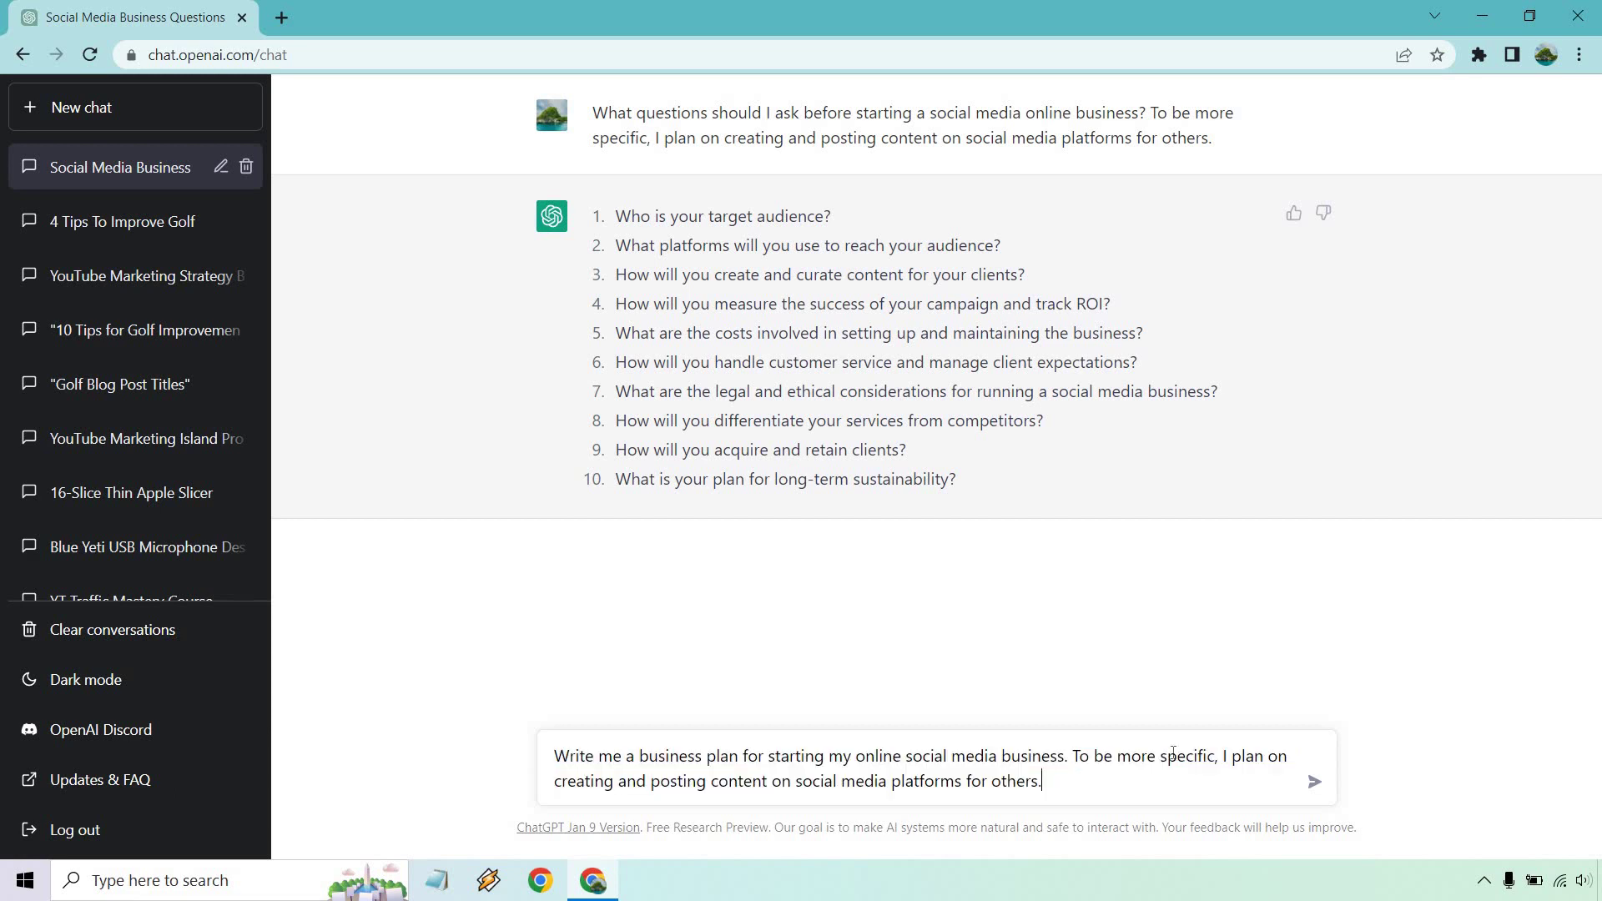
click(1315, 782)
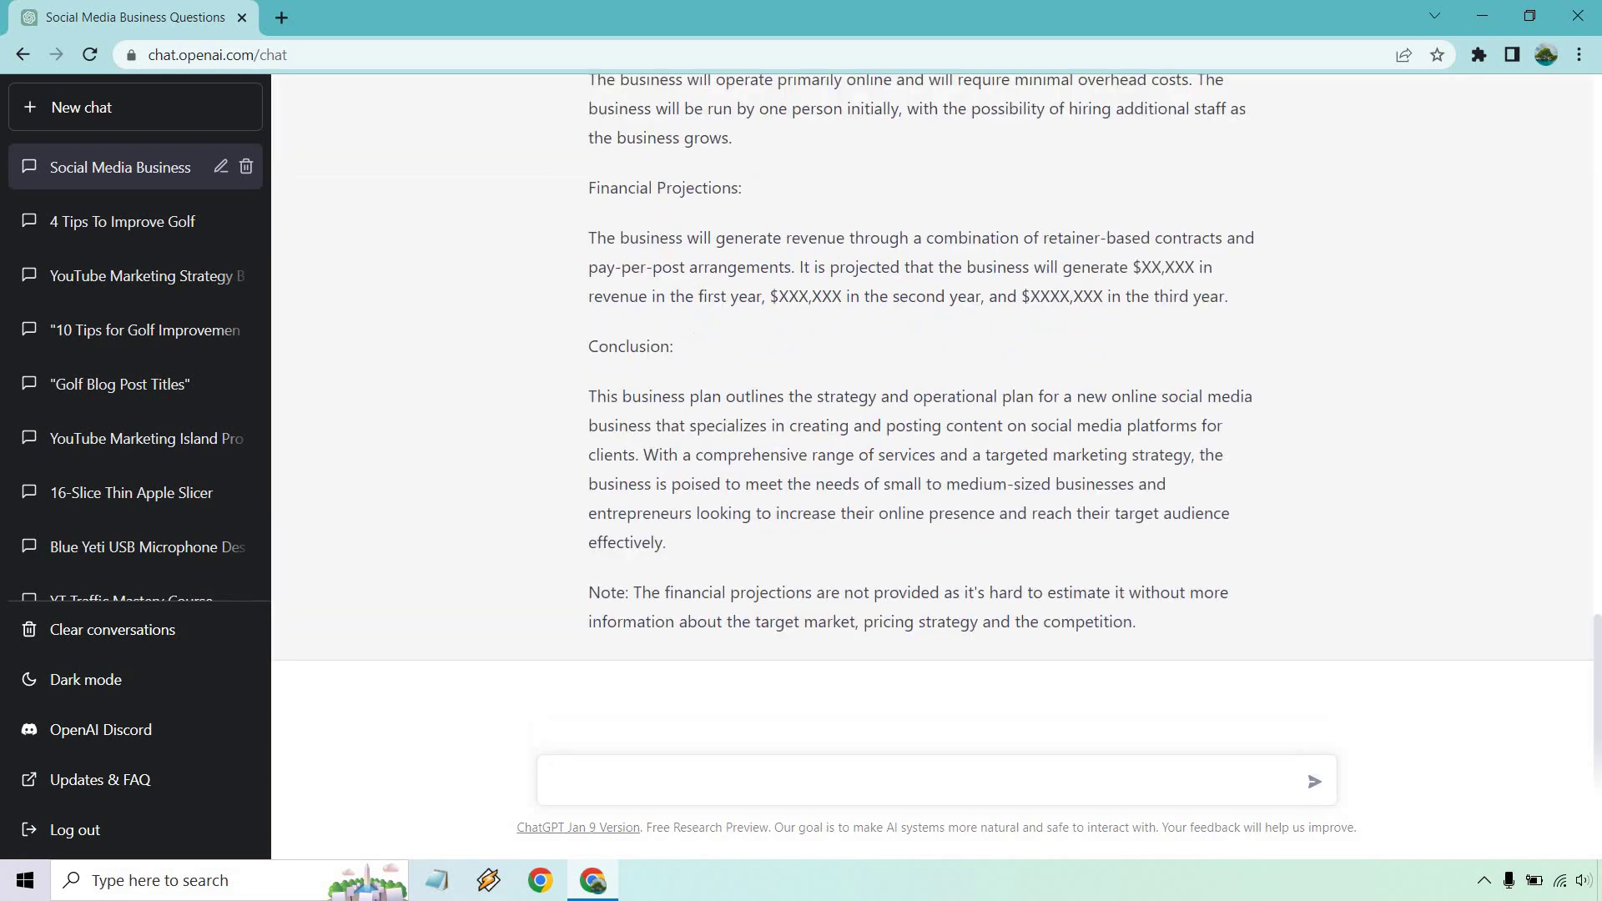
scroll(1401, 482, up, 5)
scroll(1401, 482, up, 10)
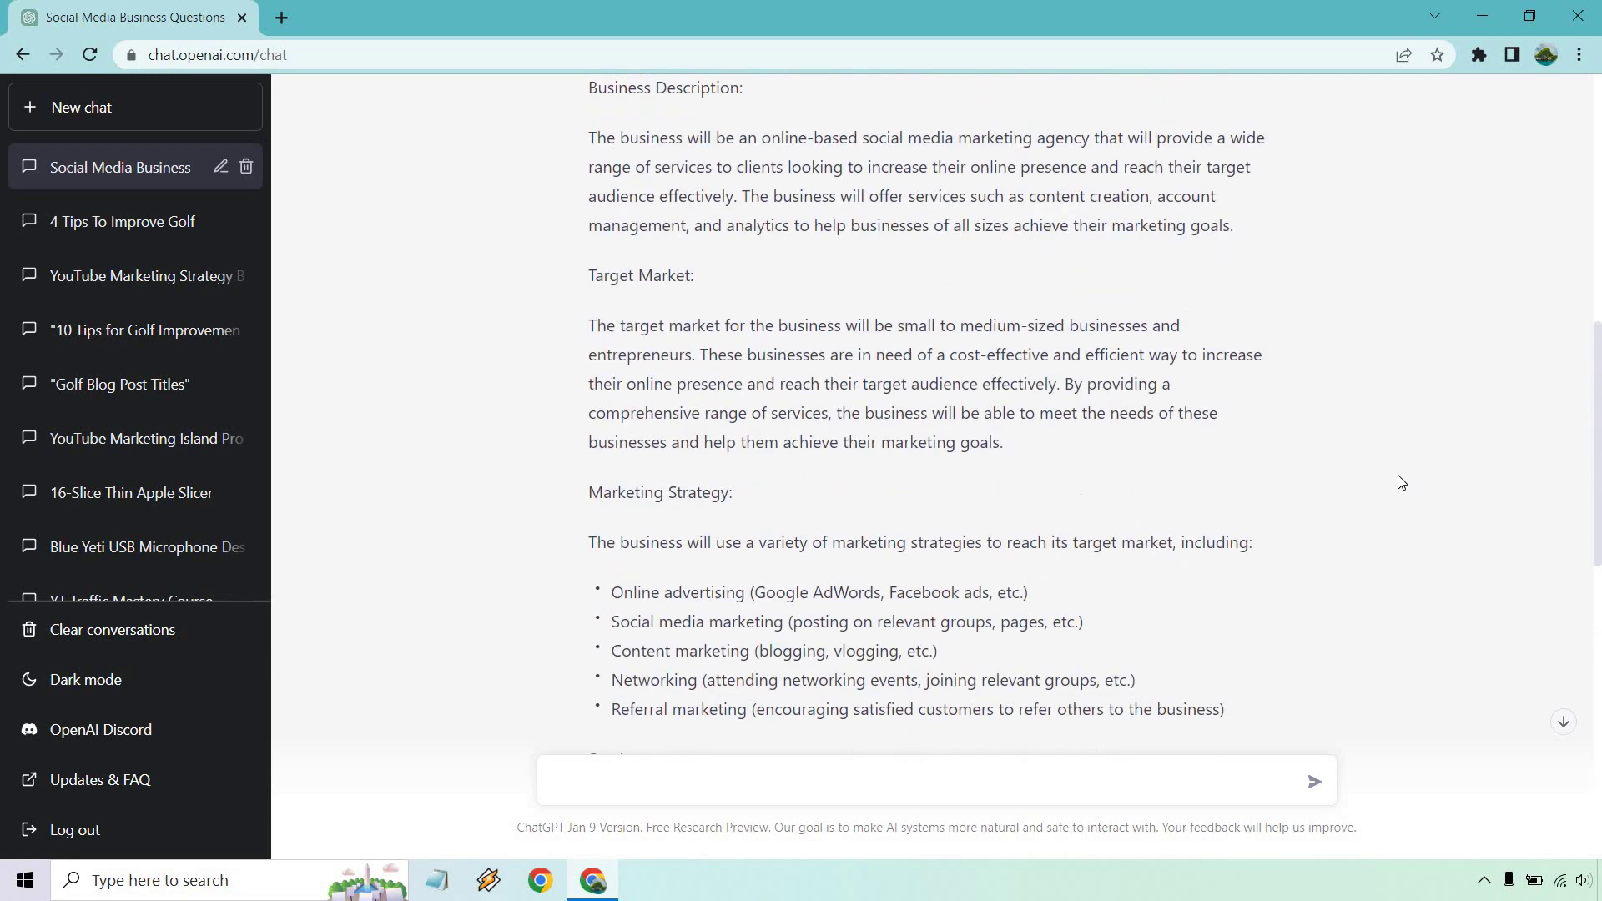
scroll(1403, 478, down, 15)
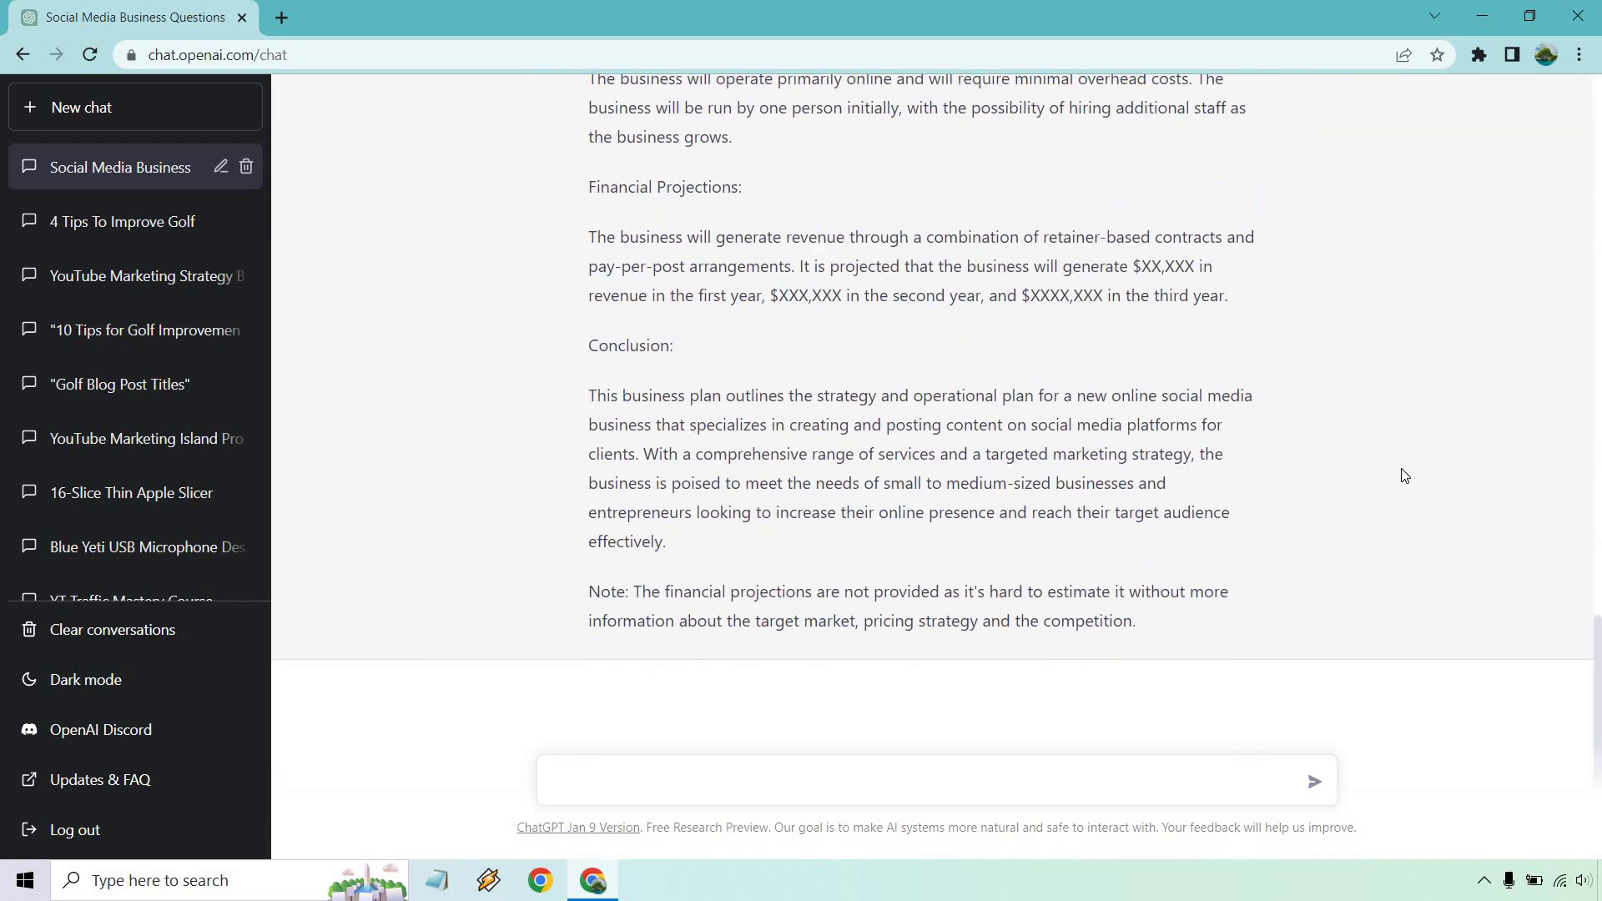
scroll(1404, 475, up, 15)
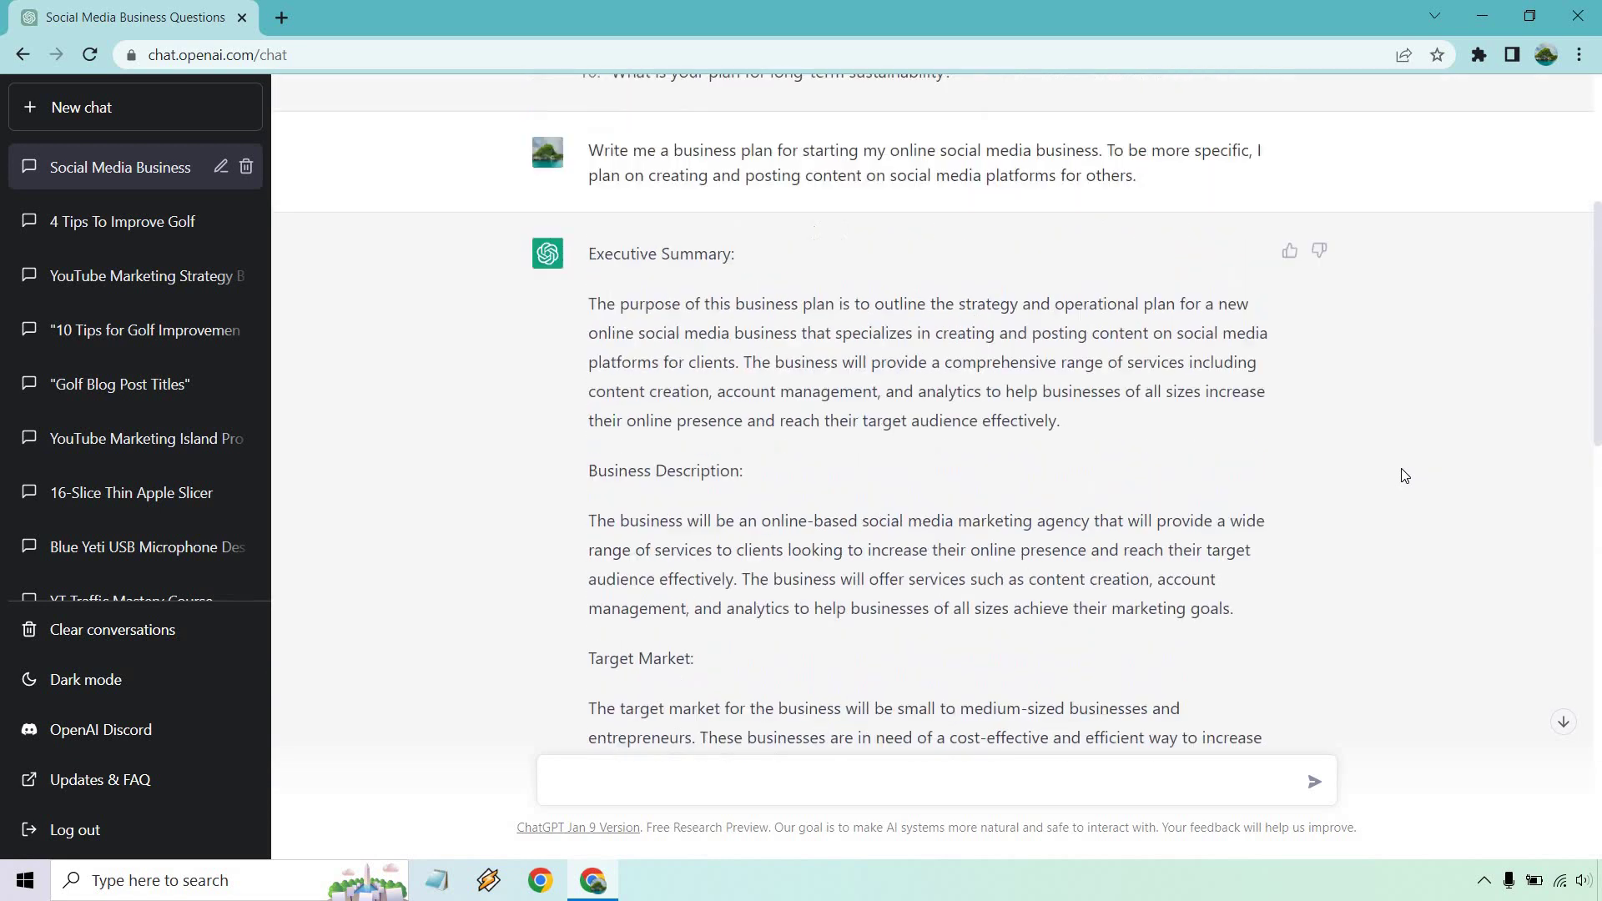
scroll(1425, 469, down, 2)
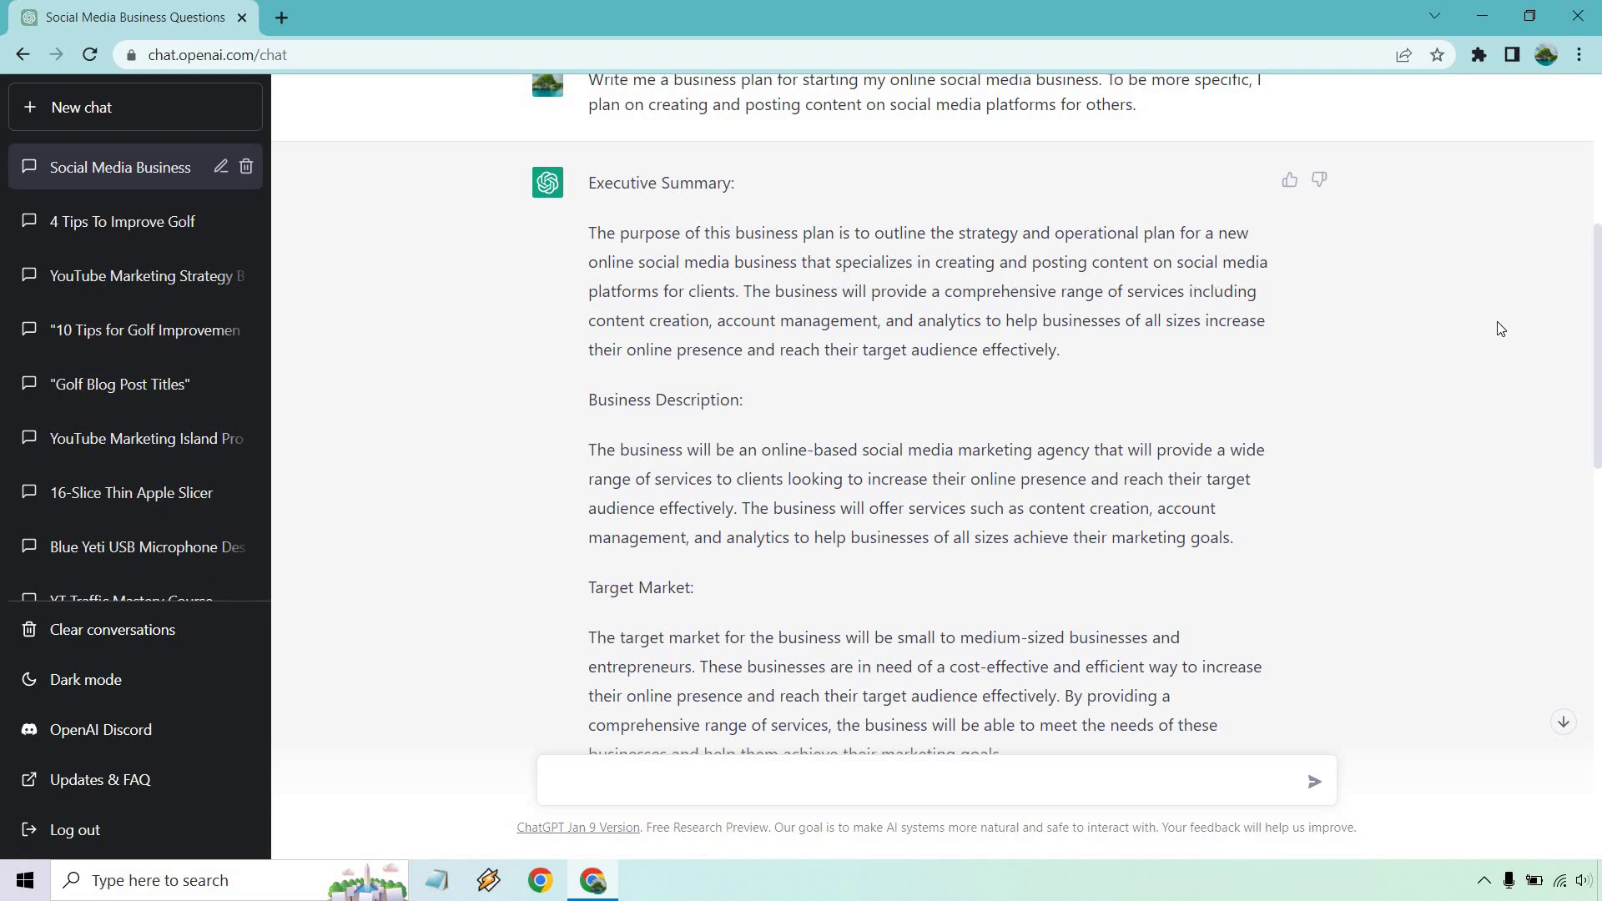
scroll(711, 315, down, 1)
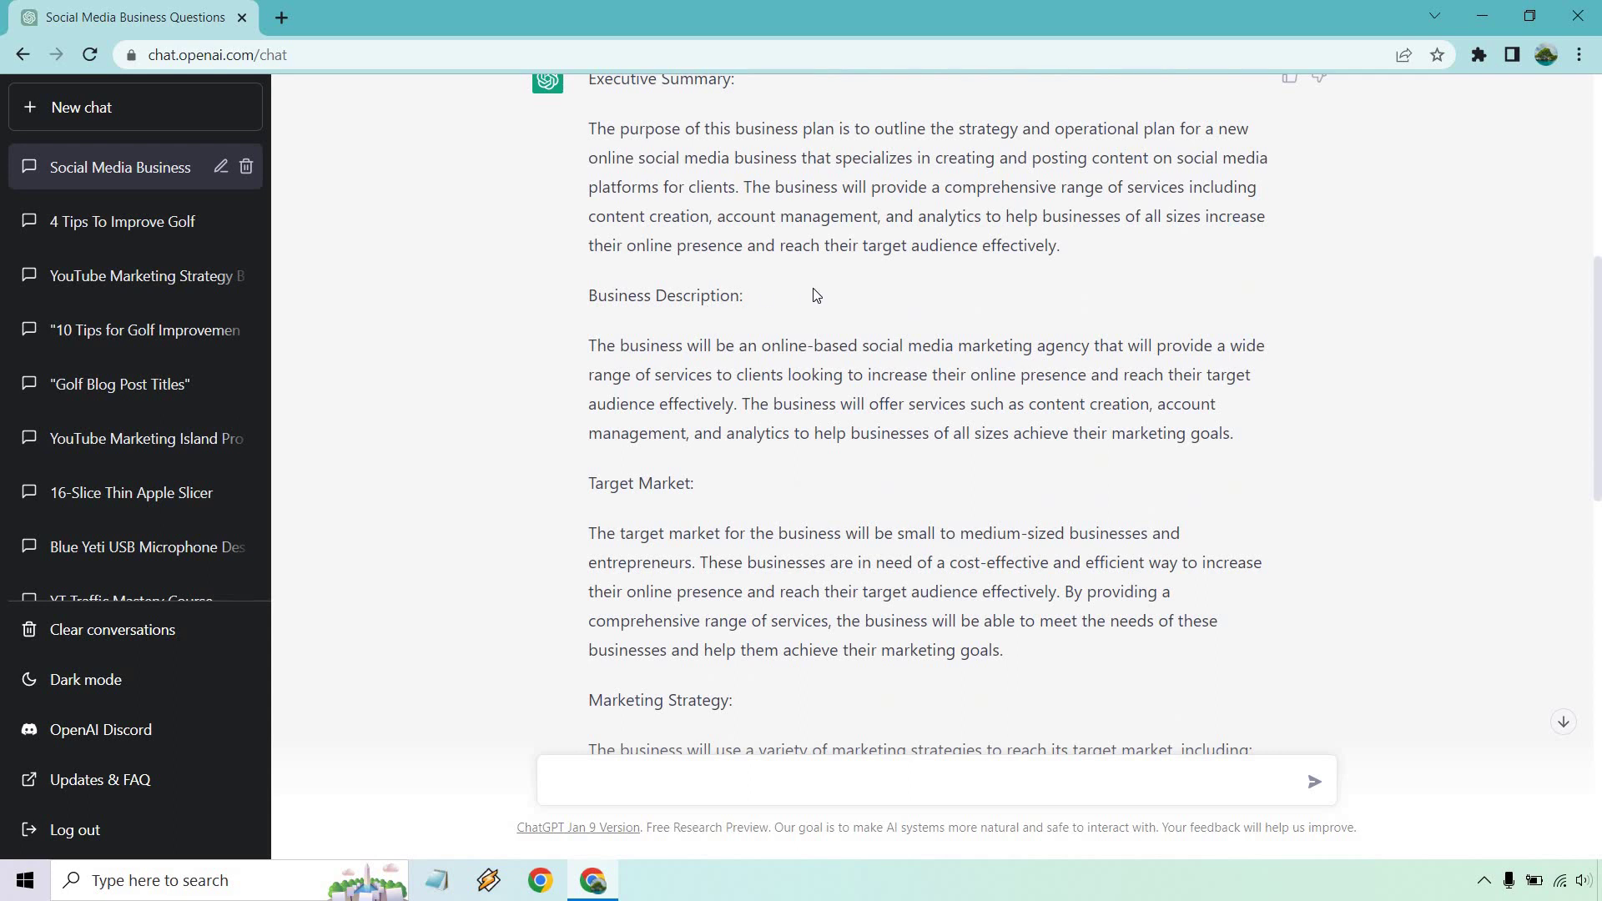
scroll(811, 297, down, 2)
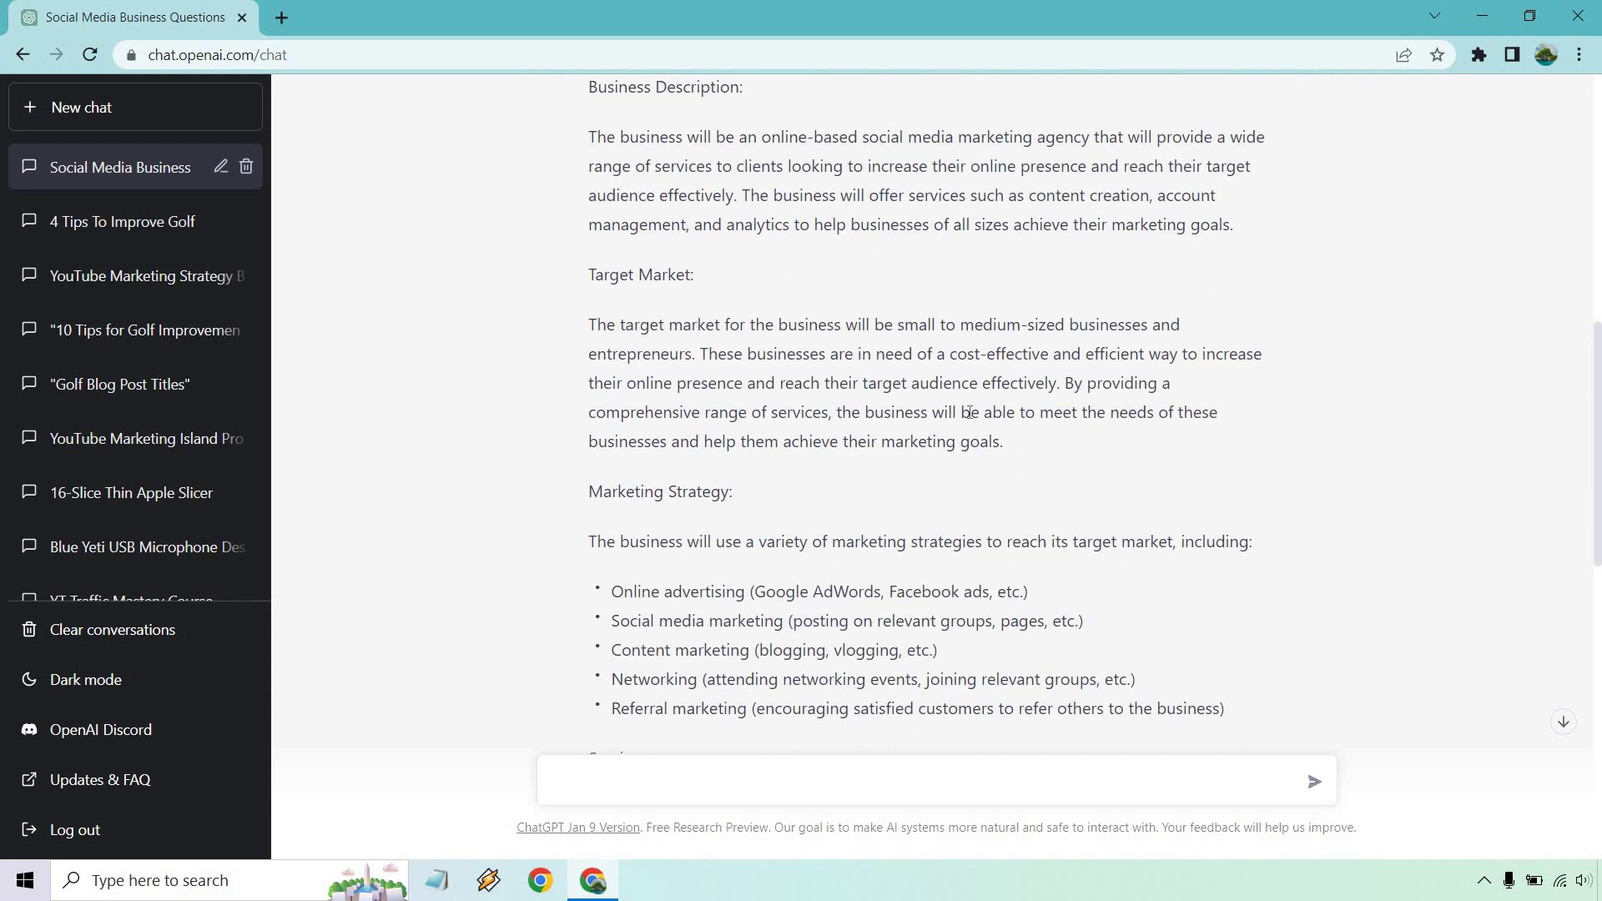
drag(1014, 443, 586, 86)
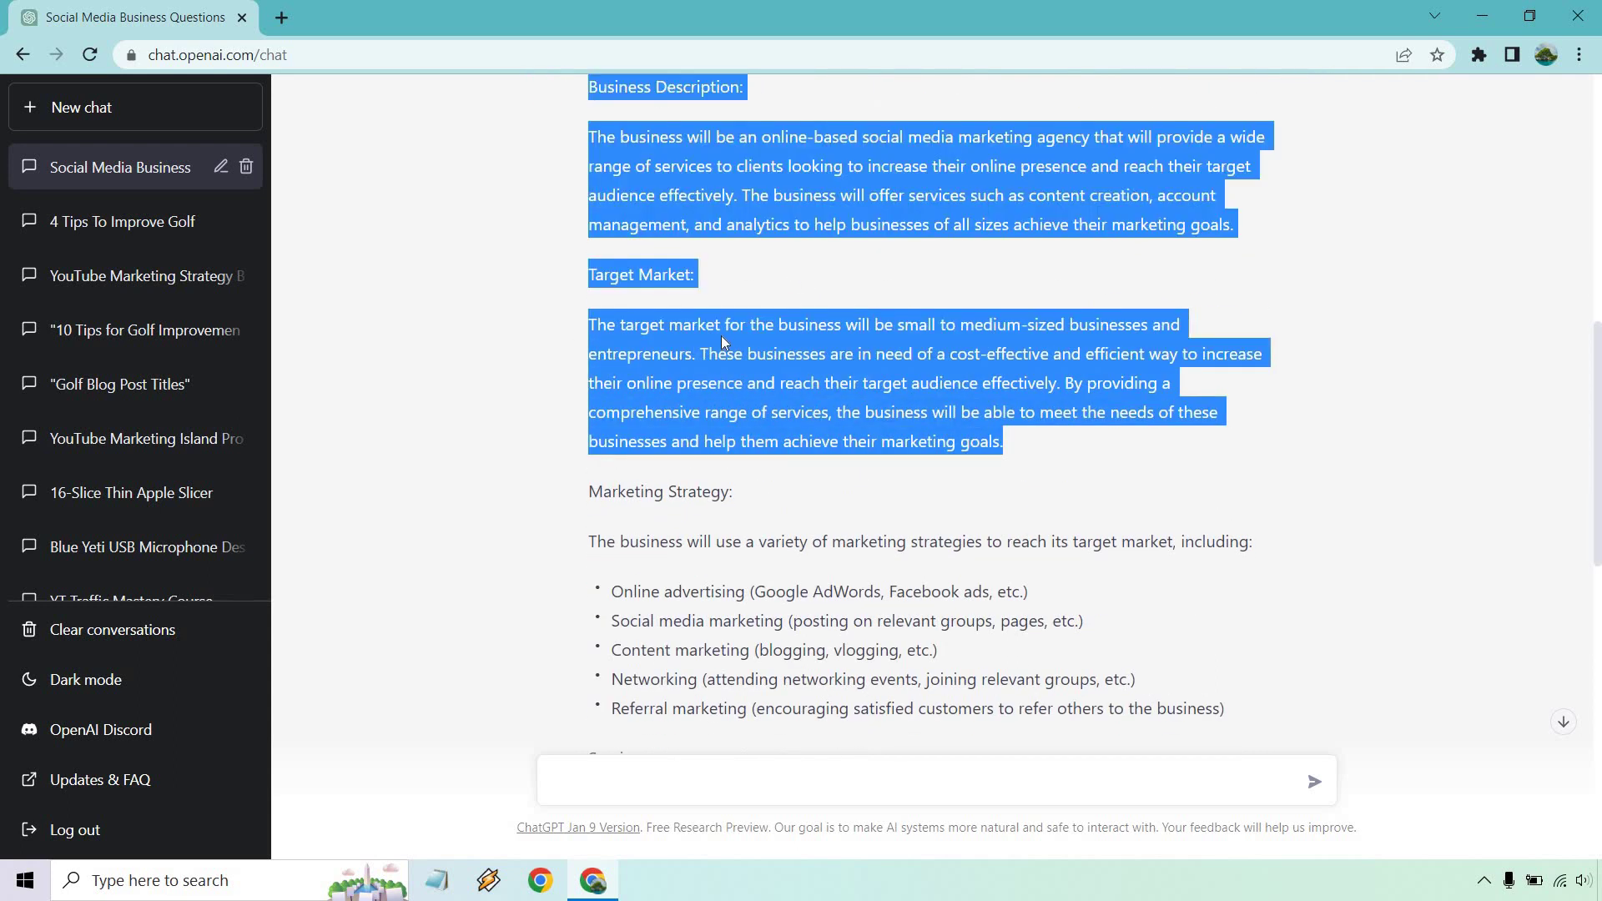
click(721, 335)
scroll(753, 323, down, 1)
scroll(752, 323, down, 2)
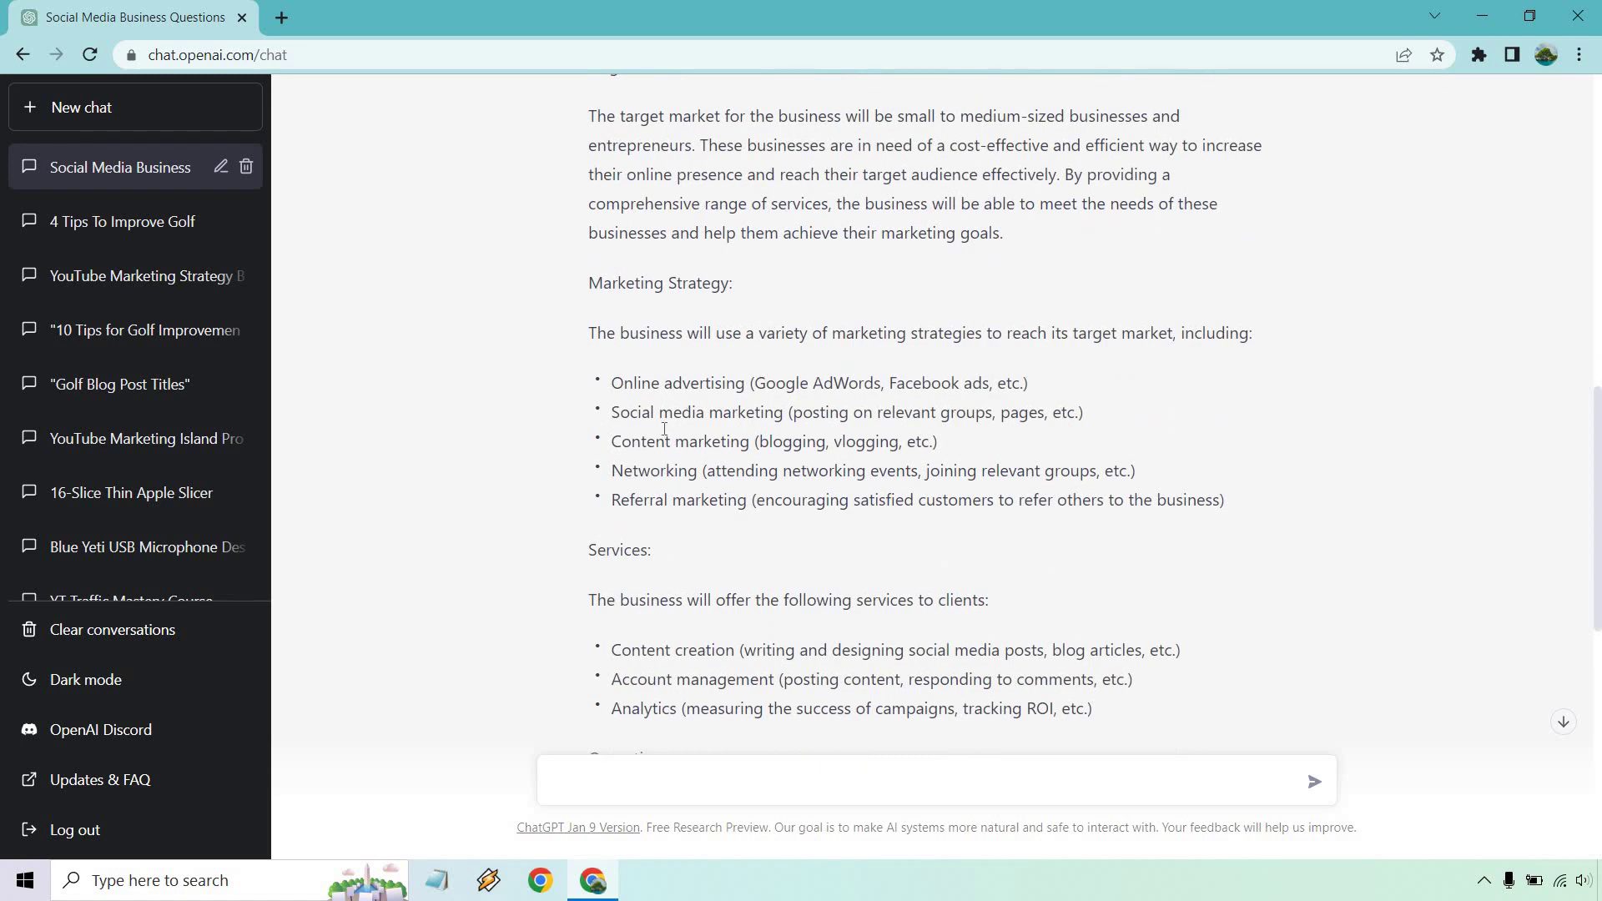
scroll(756, 402, down, 2)
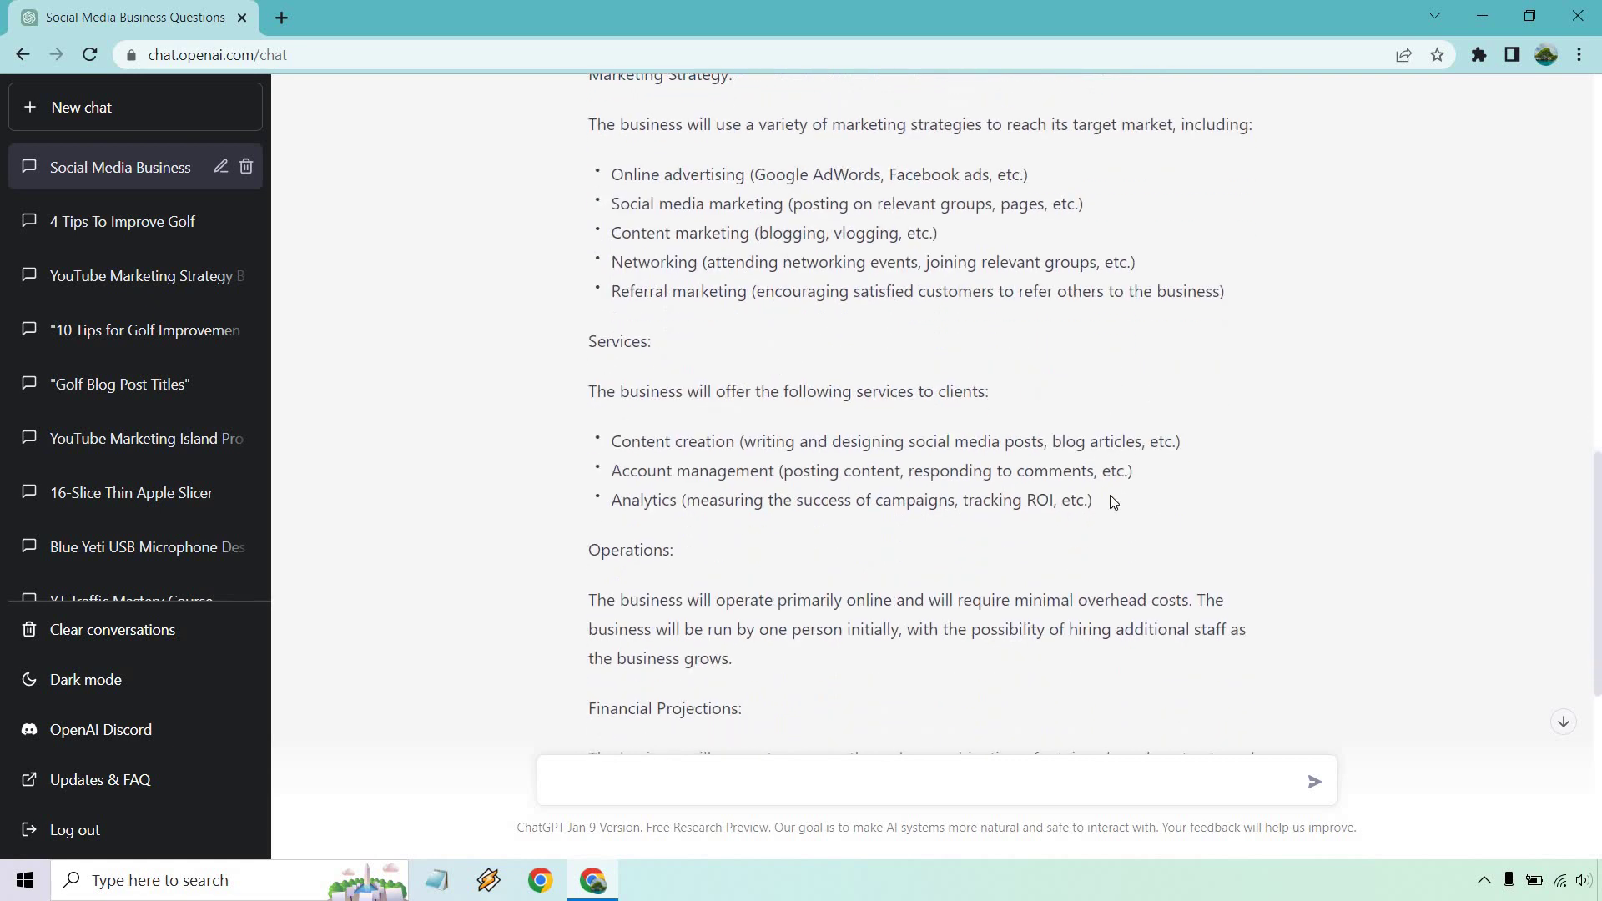
drag(1094, 501, 613, 440)
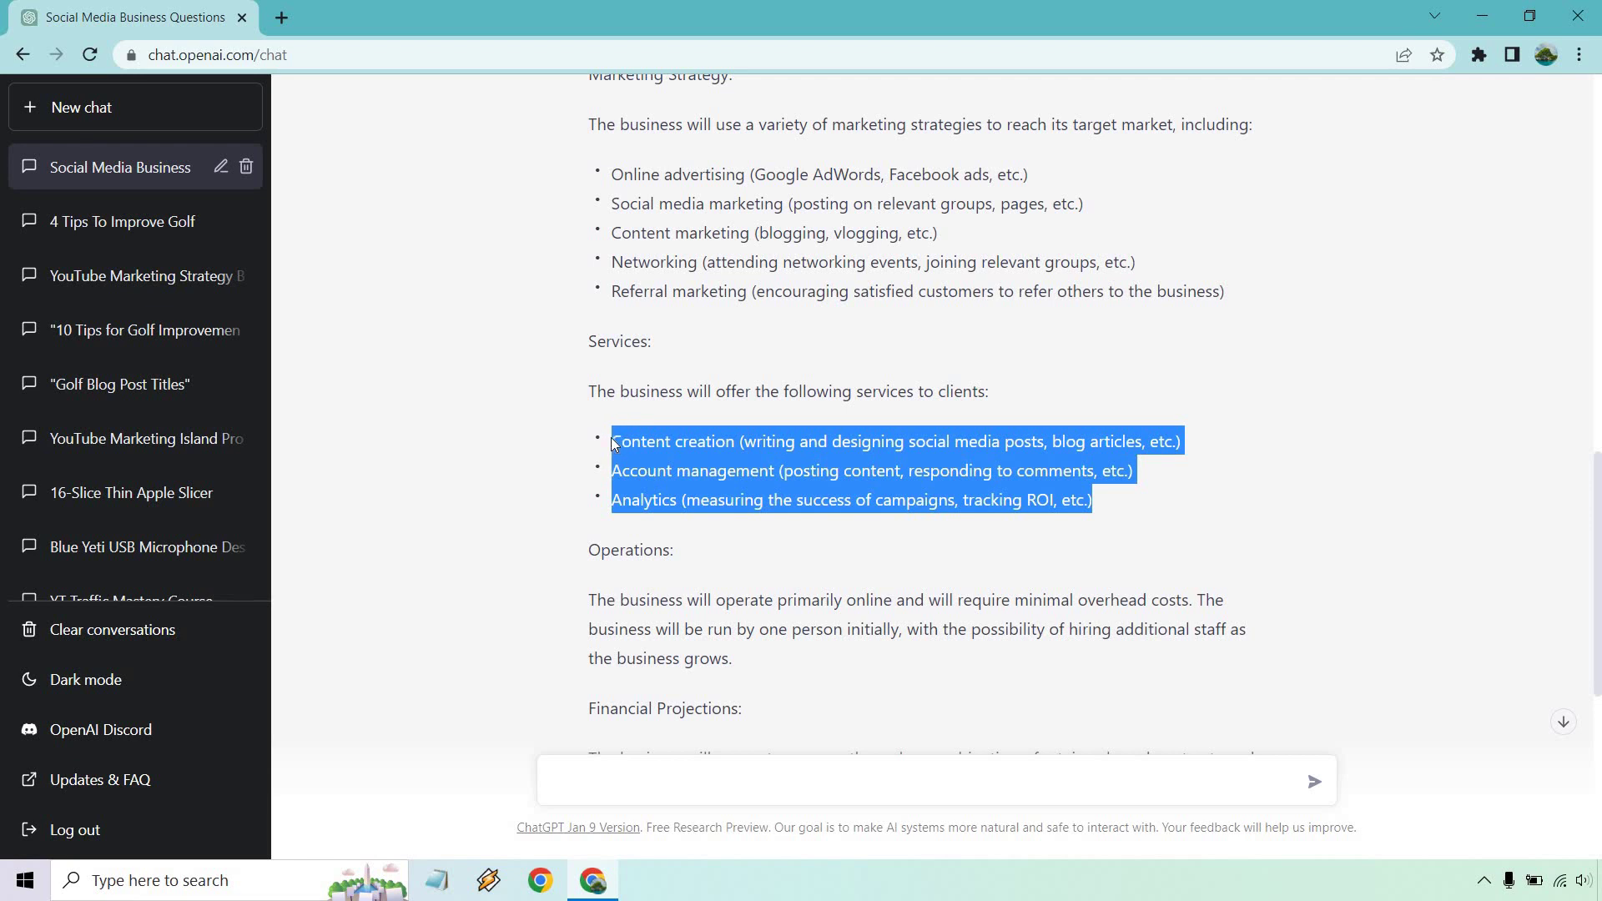
click(1189, 492)
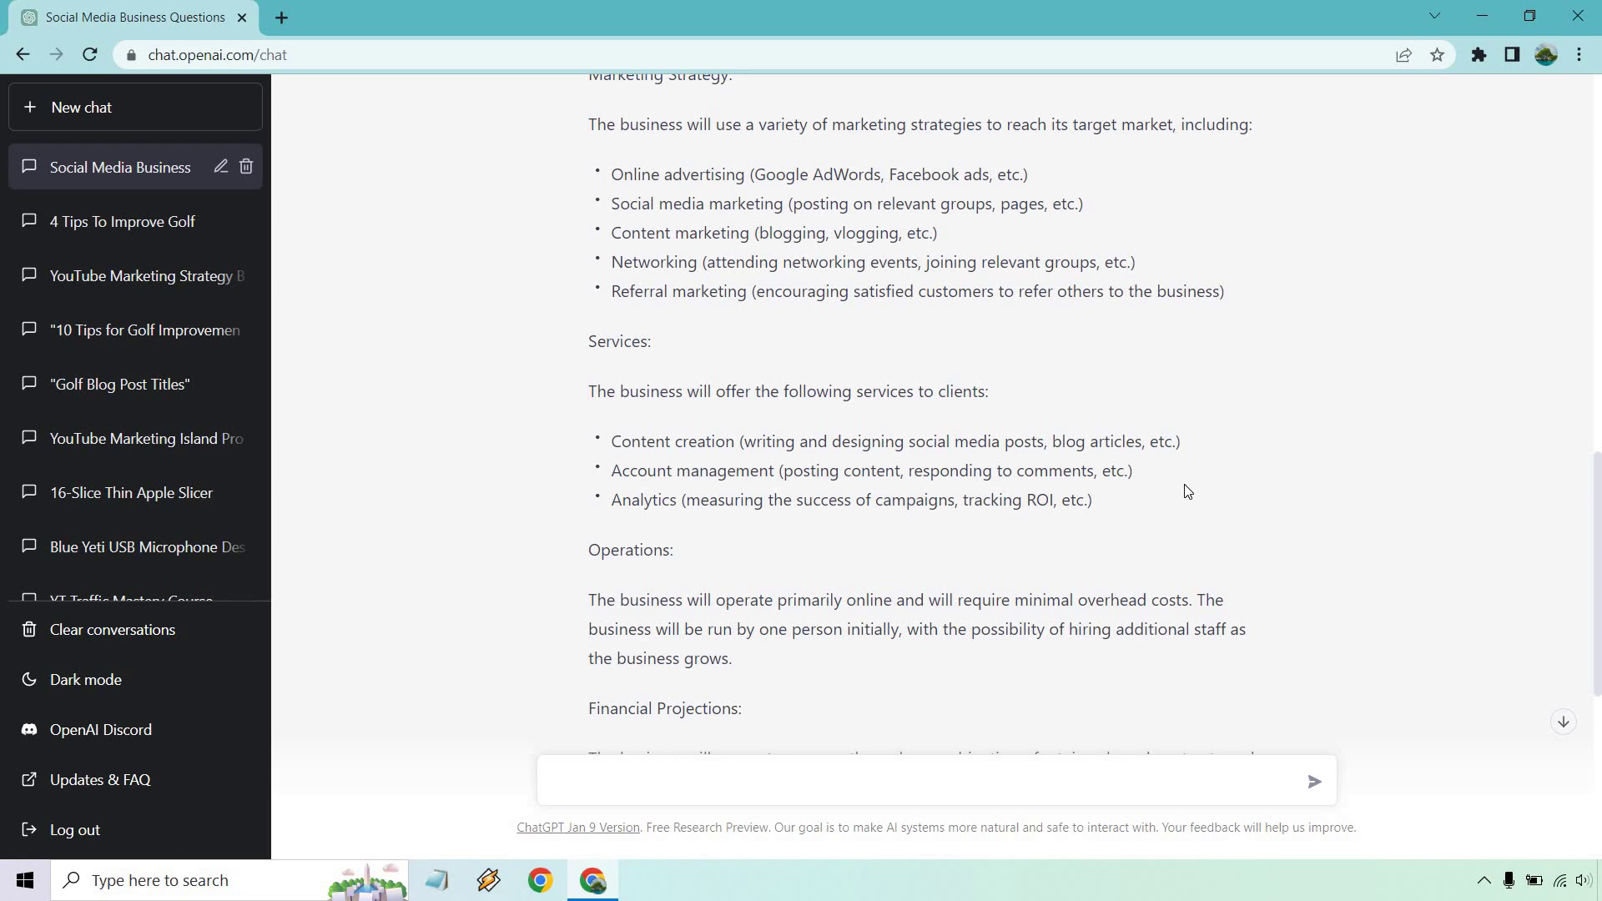
scroll(919, 394, down, 1)
scroll(924, 370, down, 1)
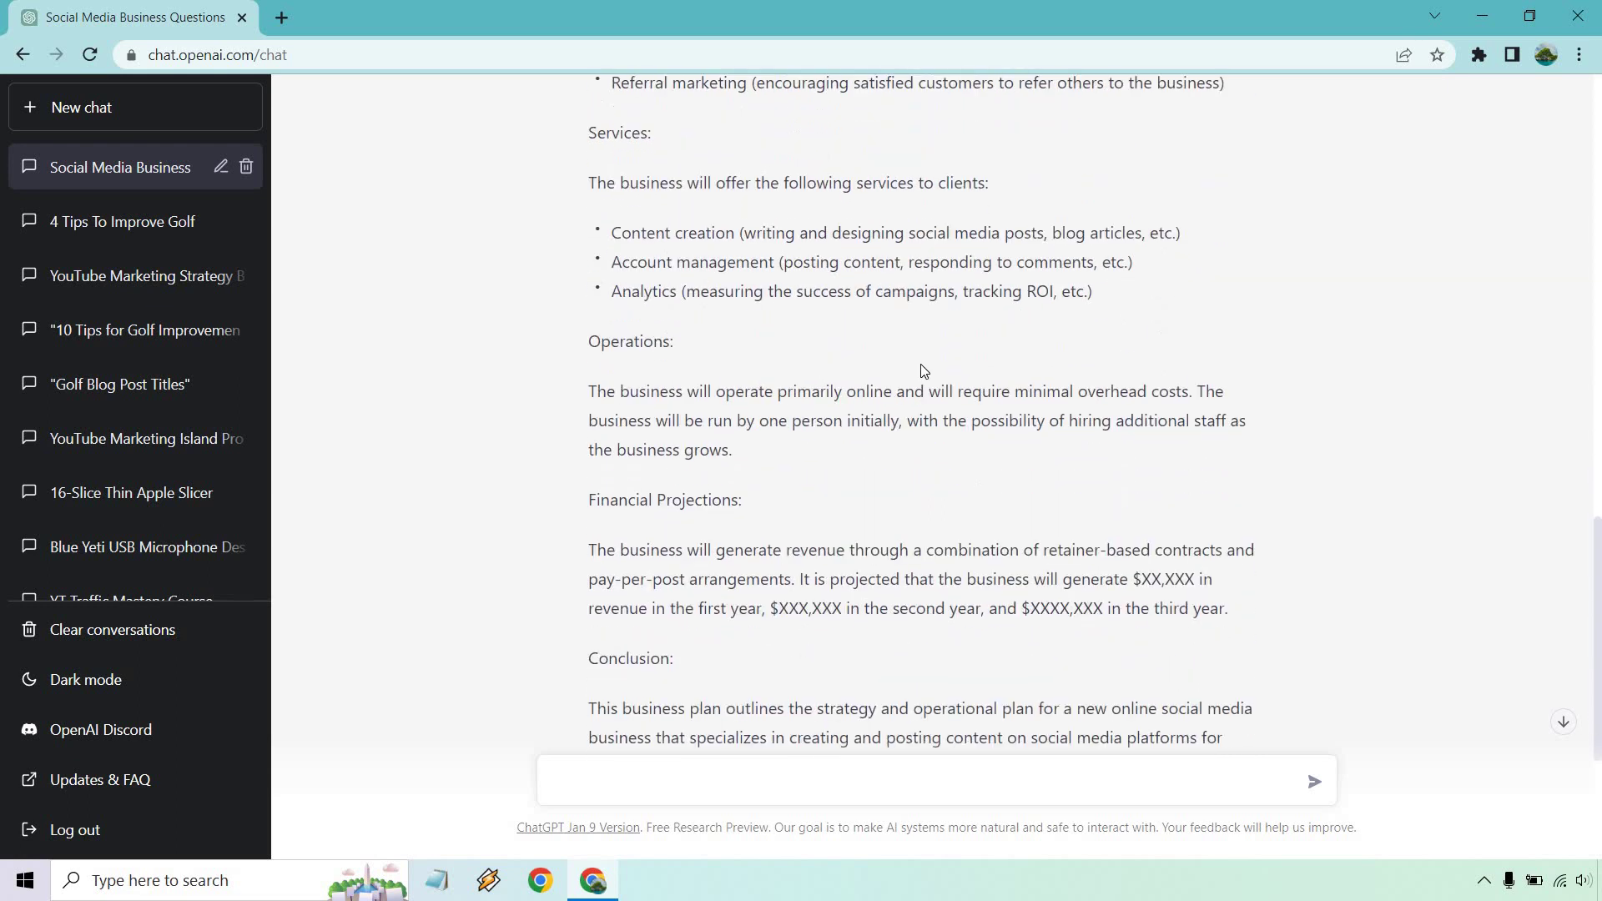
scroll(924, 371, down, 1)
scroll(918, 359, down, 2)
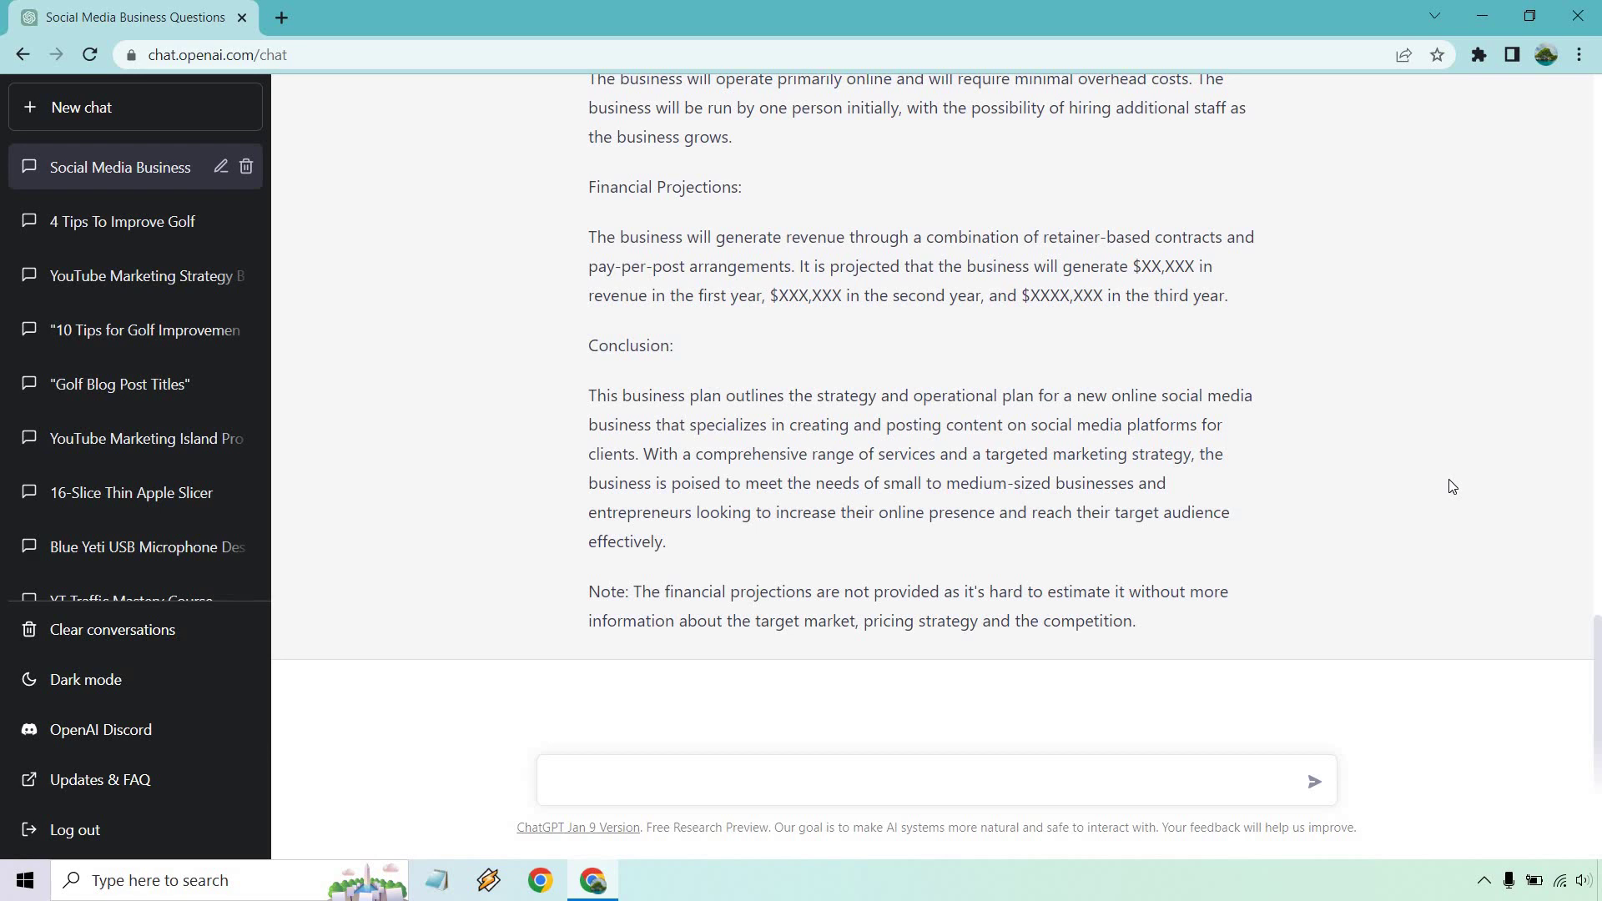
Paste and send the prompt asking for startup steps and ways to get content-posting clients.
text(Give me the important steps for starting my online social media business. I'd like to know how to start getting clients, and to be more specific, I plan on creating and posting content on social media platforms for others.)
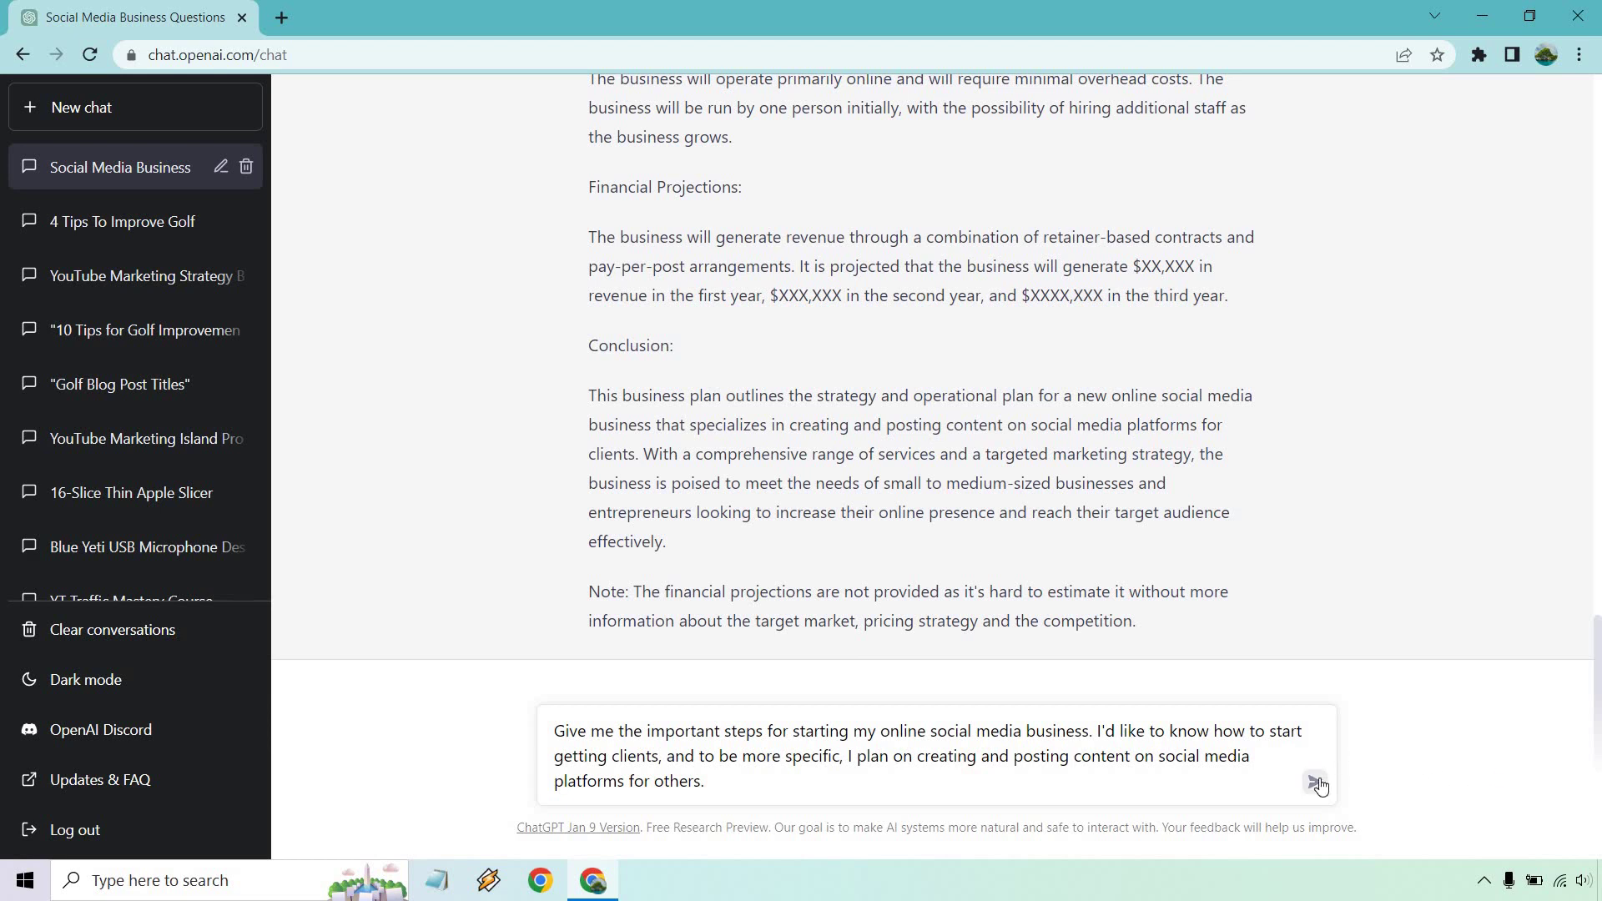
key(Return)
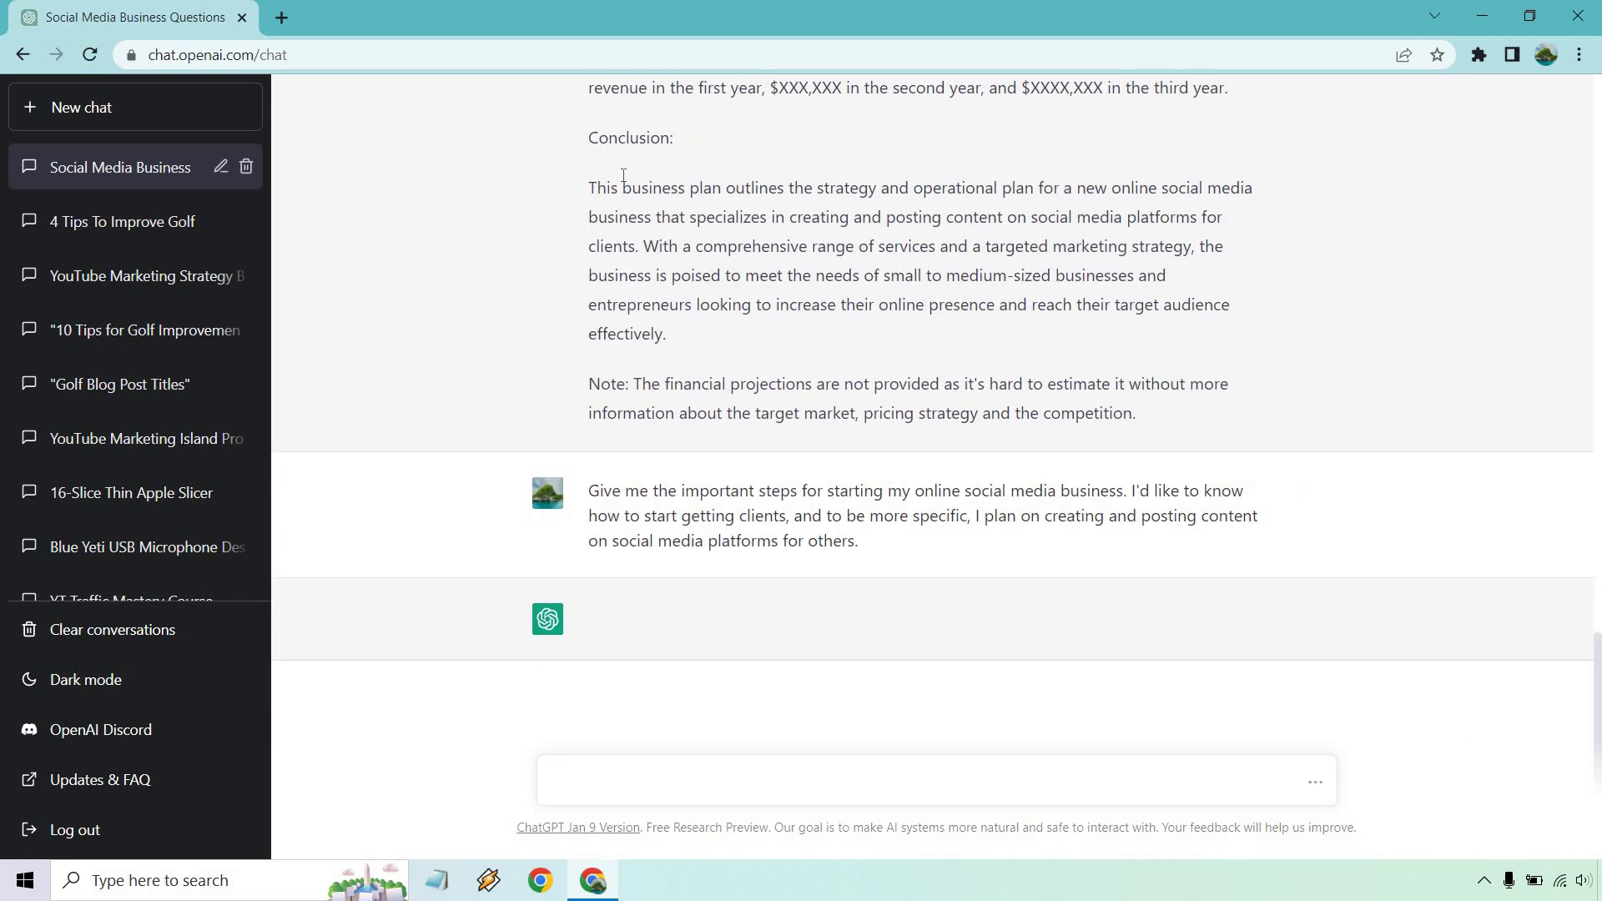
Start a new chat, reload the page, and resend the startup-steps prompt there.
click(133, 113)
click(333, 50)
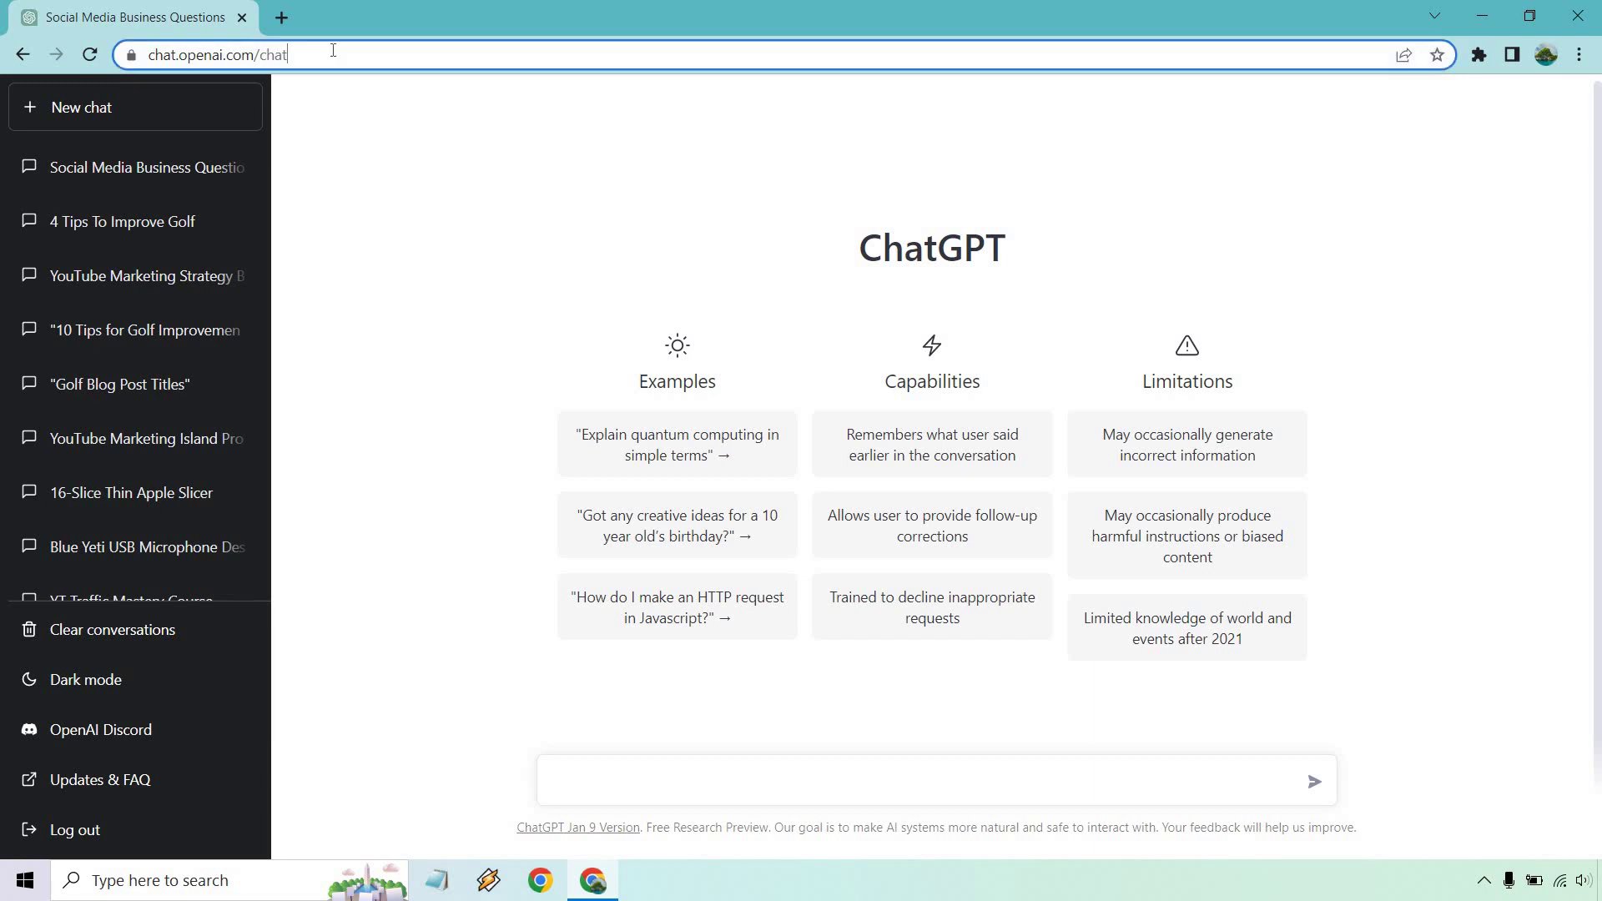
key(Return)
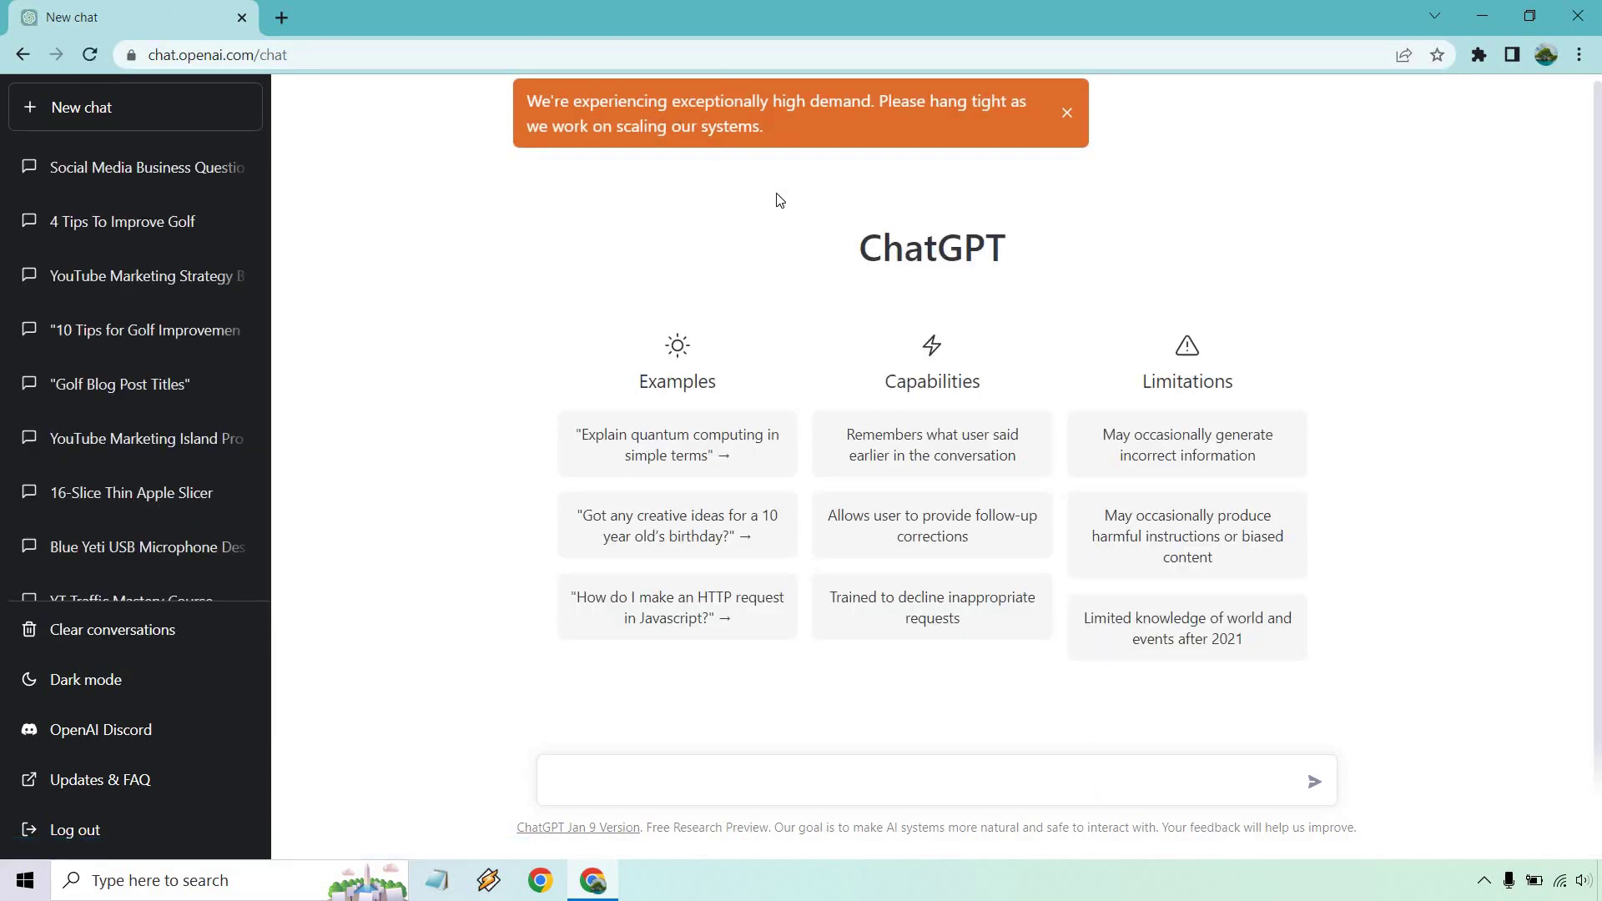
text(Give me the important steps for starting my online social media business. I'd like to know how to start getting clients, and to be more specific, I plan on creating and posting content on social media platforms for others.)
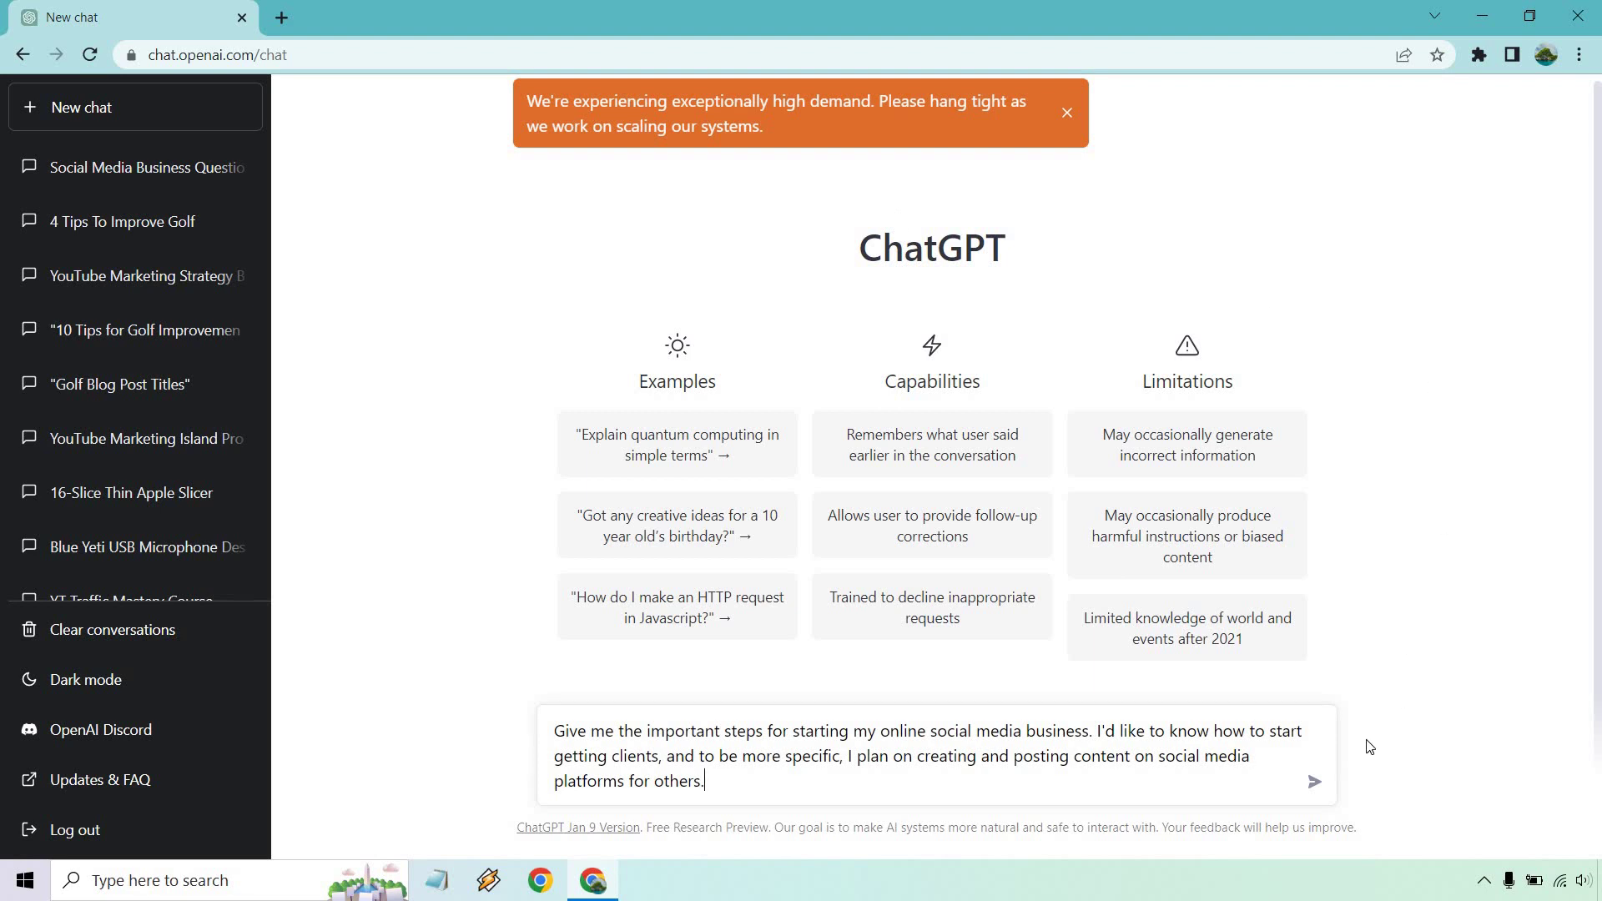
click(1316, 783)
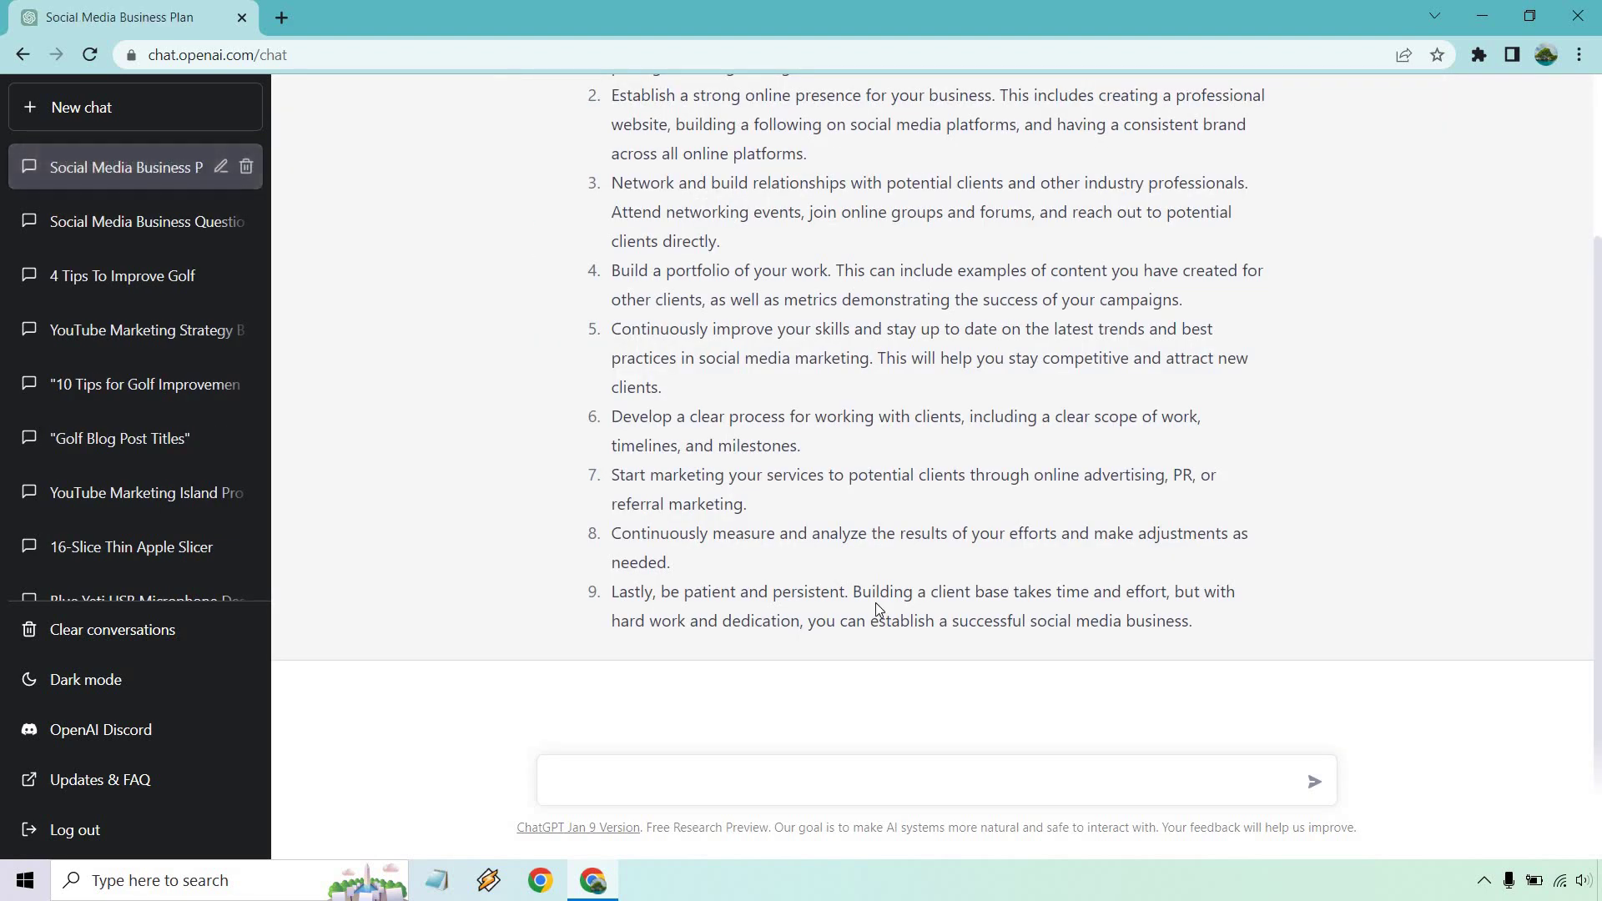
scroll(737, 604, up, 3)
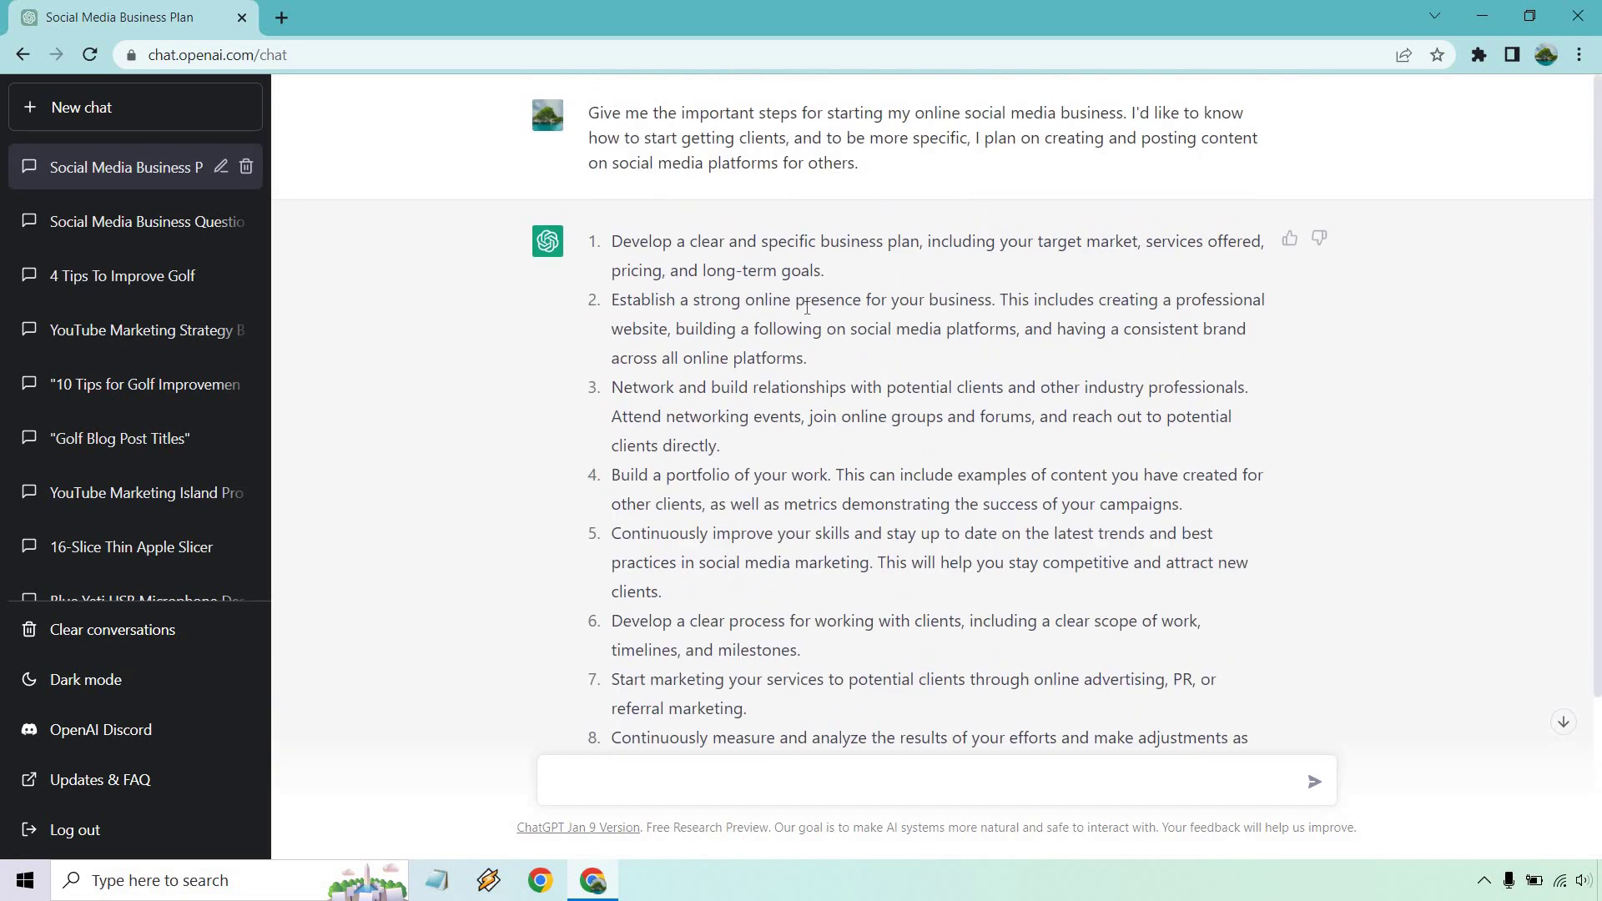
drag(813, 361, 611, 299)
drag(723, 447, 622, 393)
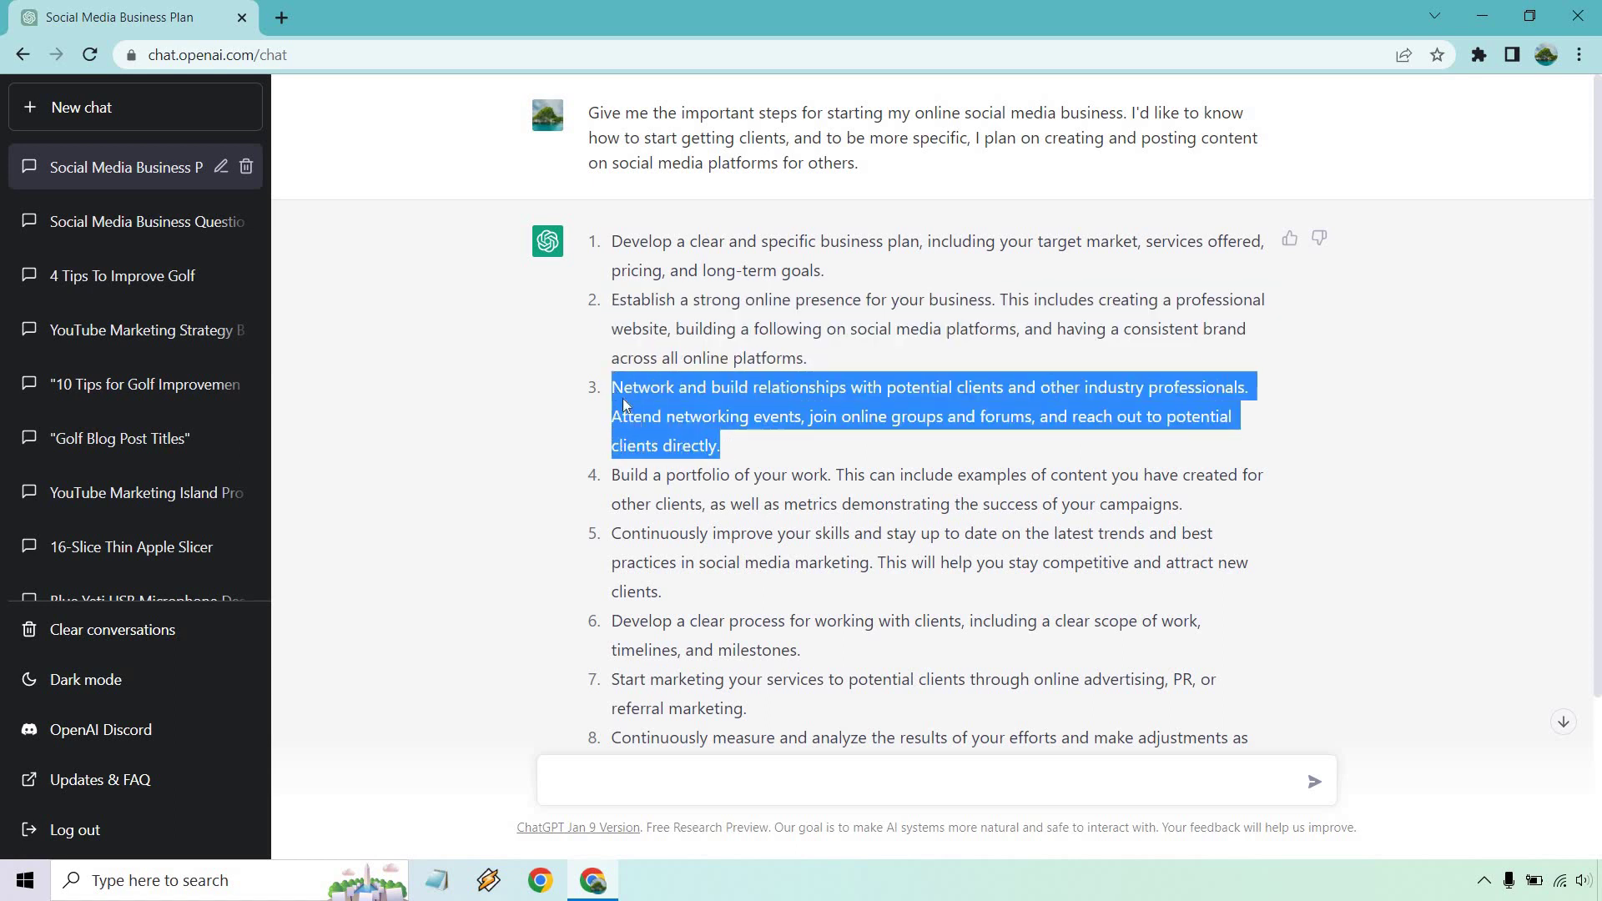
click(697, 407)
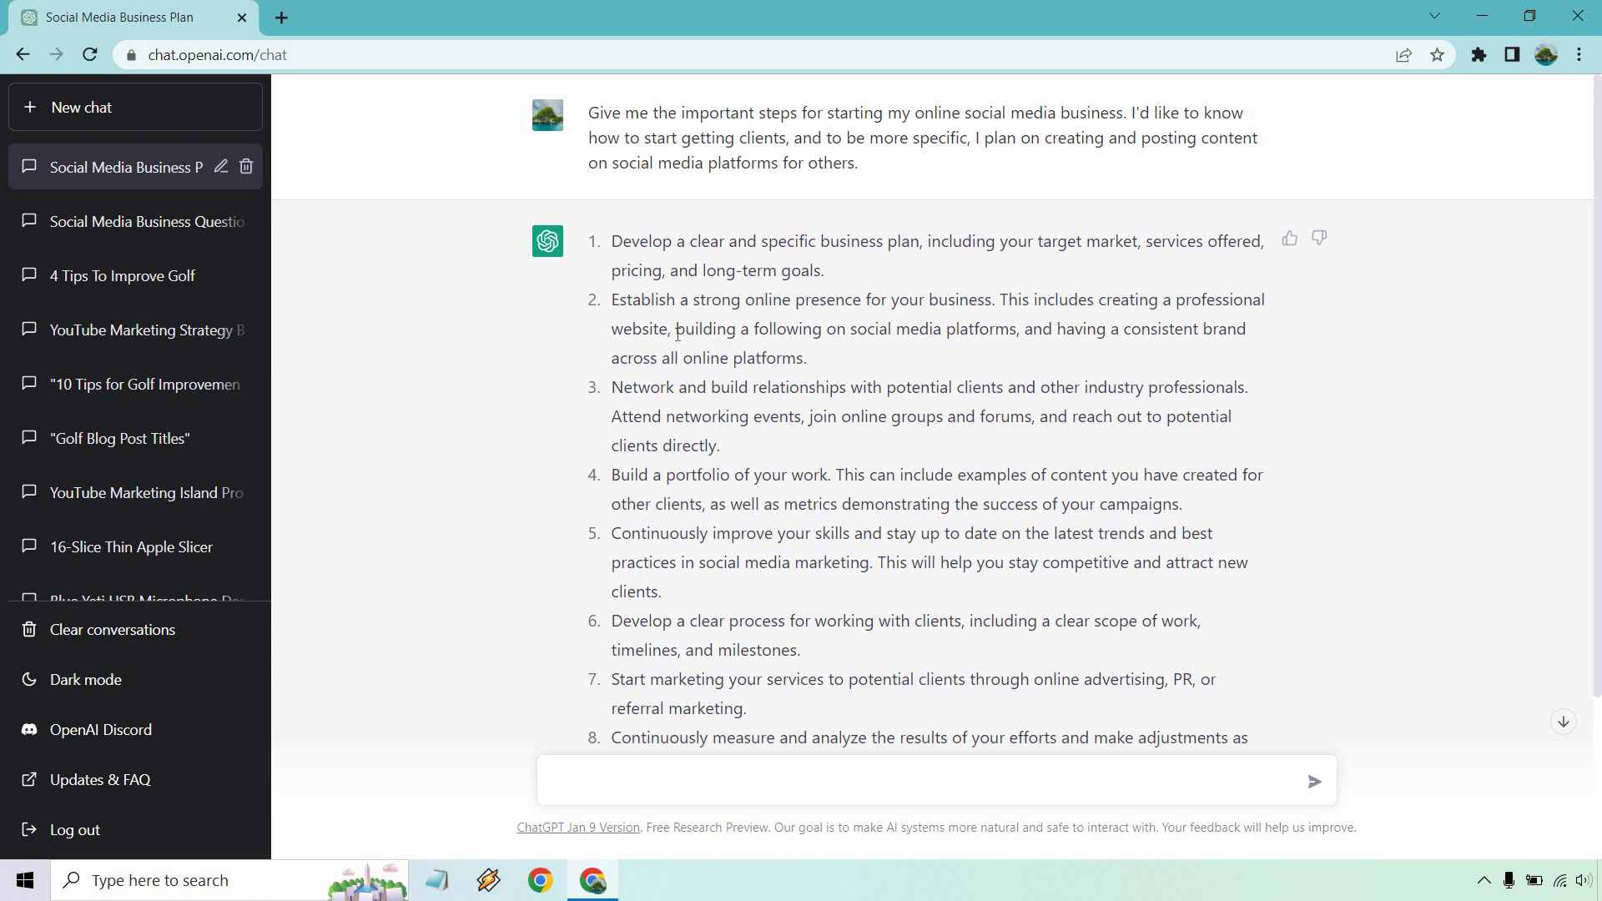
drag(676, 334, 1020, 329)
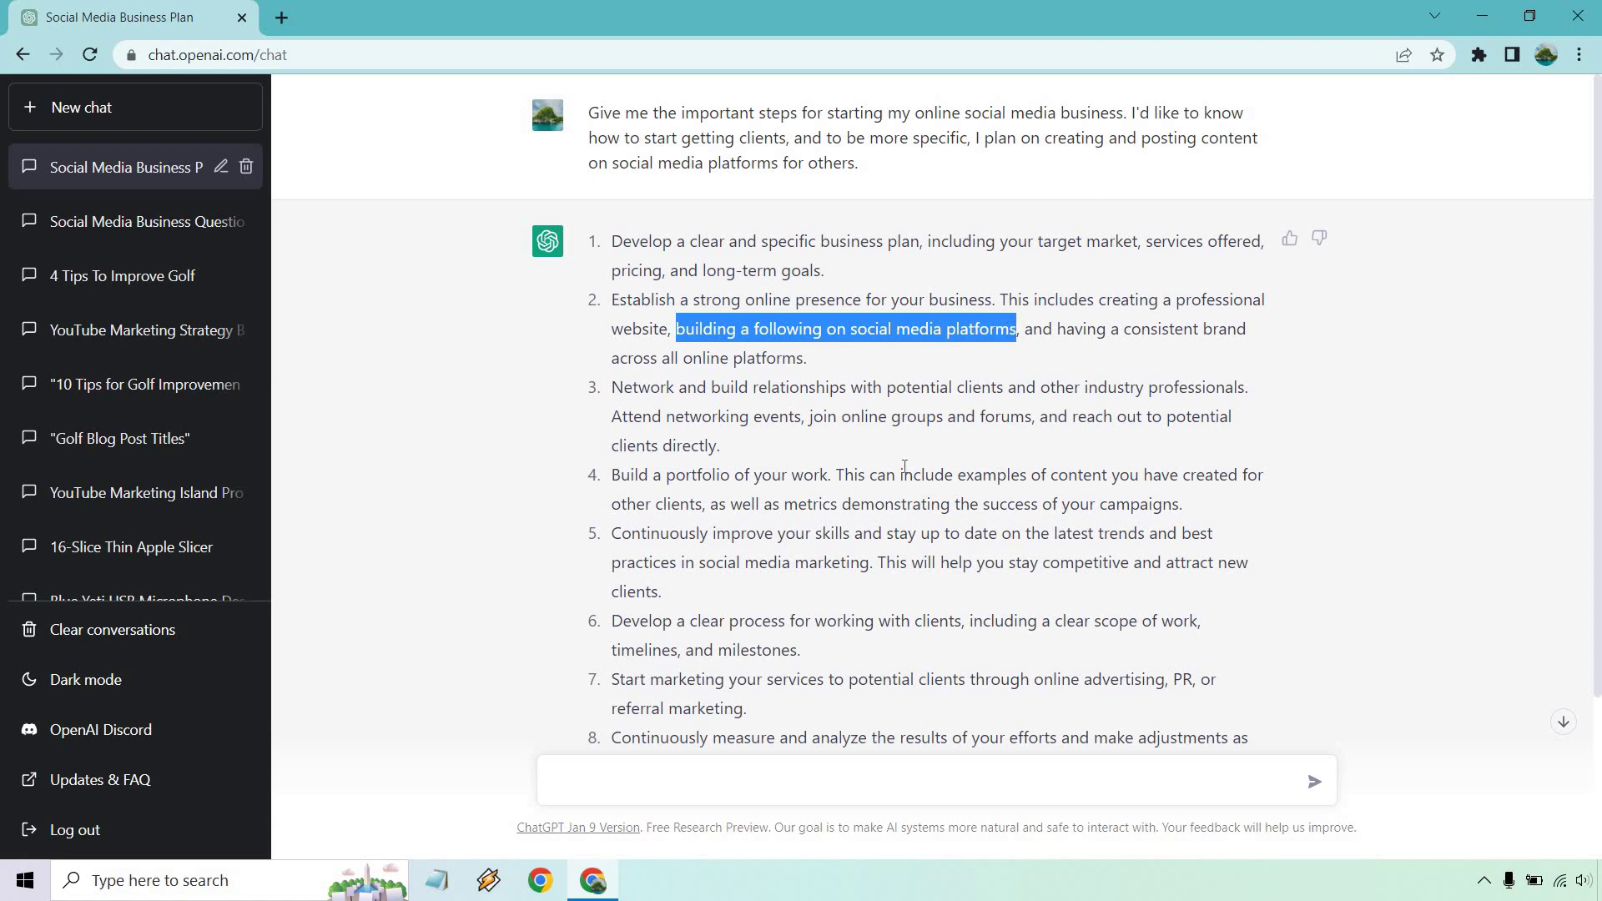
Paste and send the question about using Facebook groups to attract clients.
click(810, 783)
text(Tell me more about how I can use Facebook groups to get clients for my social media business.)
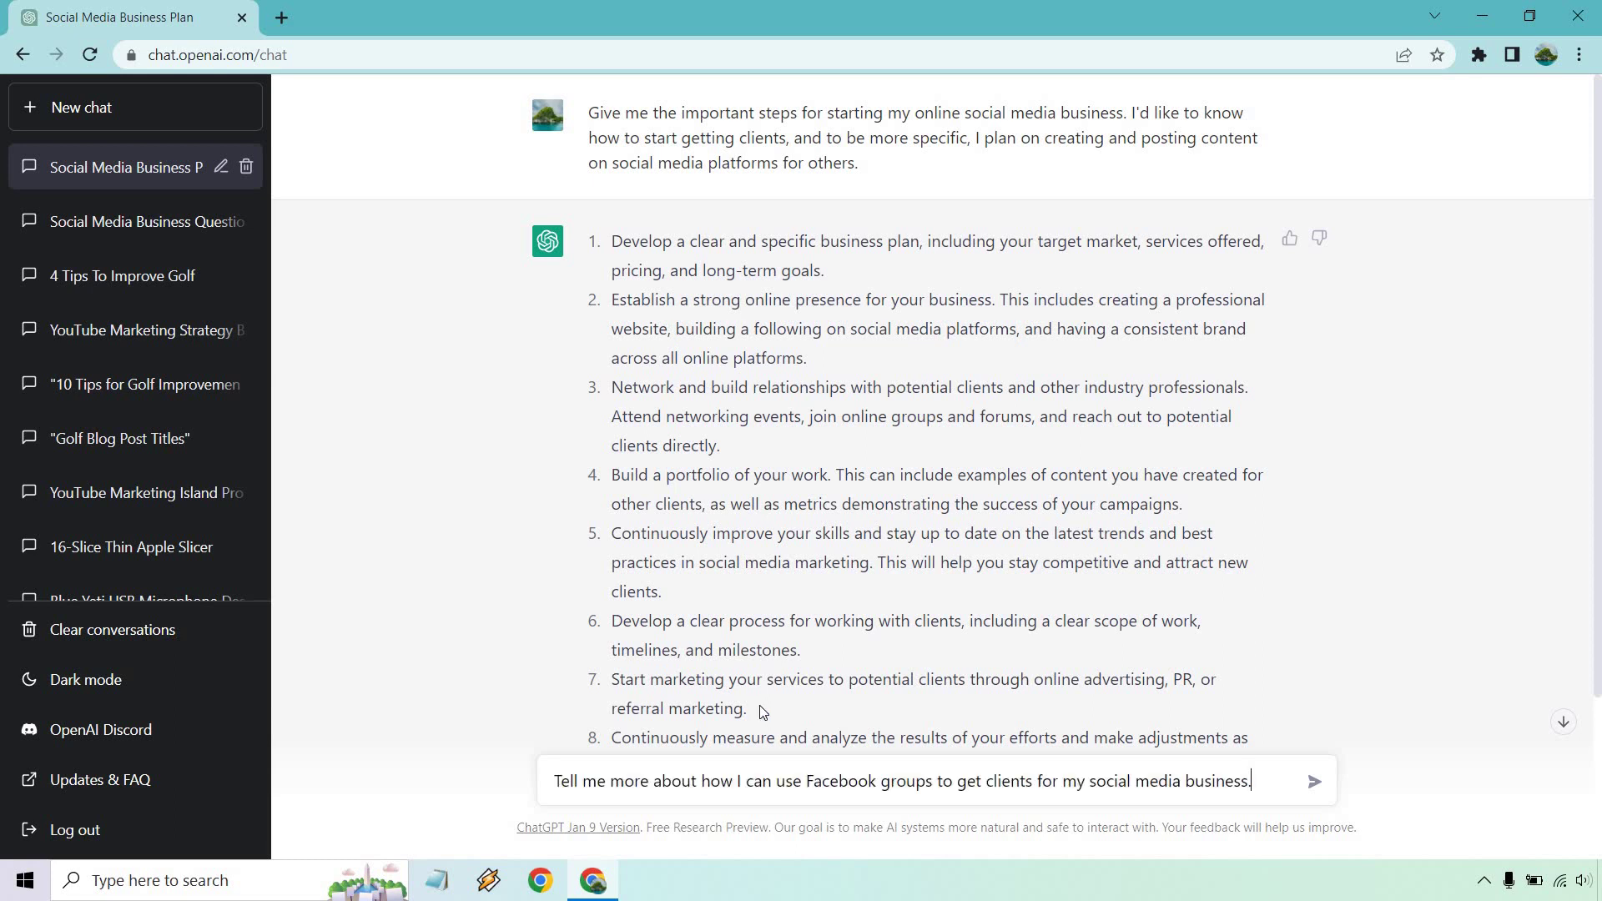
scroll(1431, 512, down, 3)
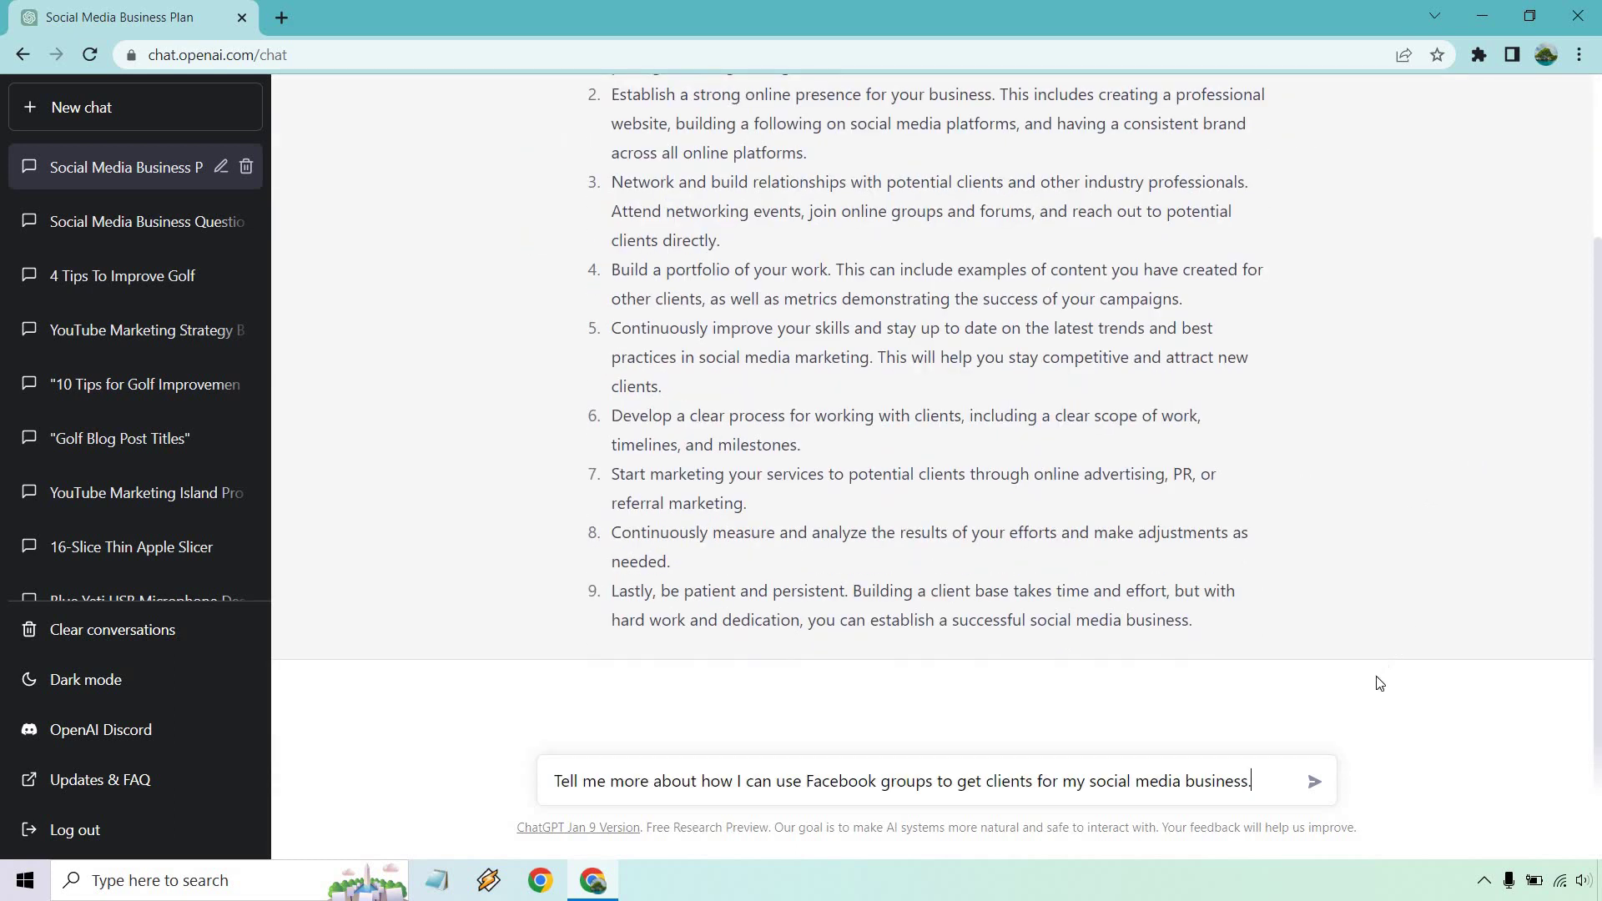
click(1315, 780)
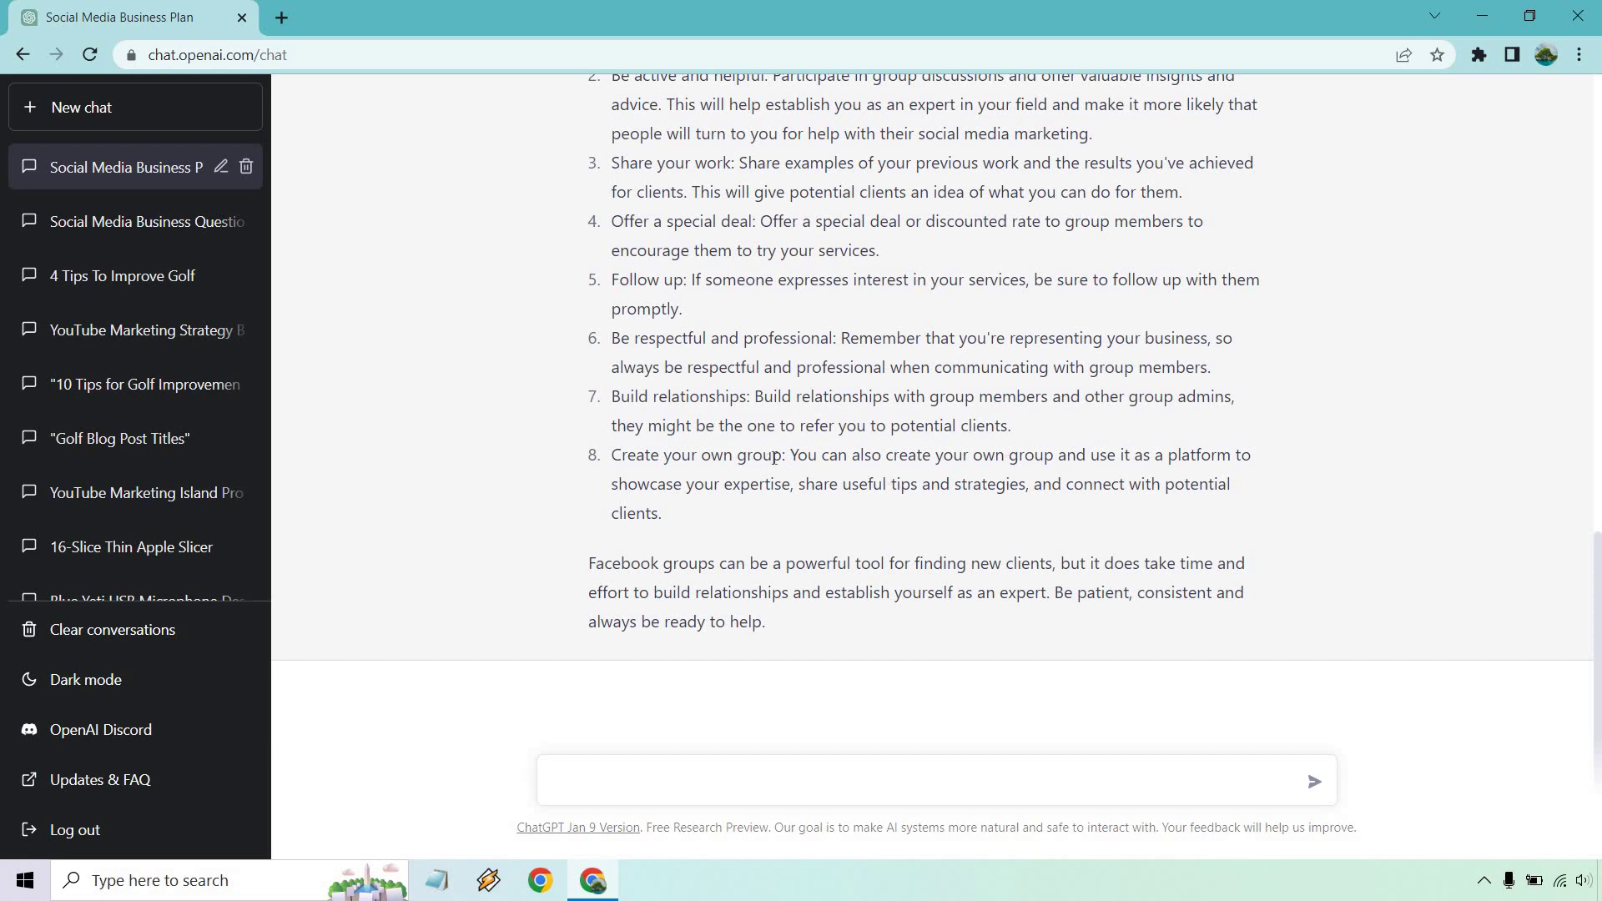
drag(782, 456, 612, 456)
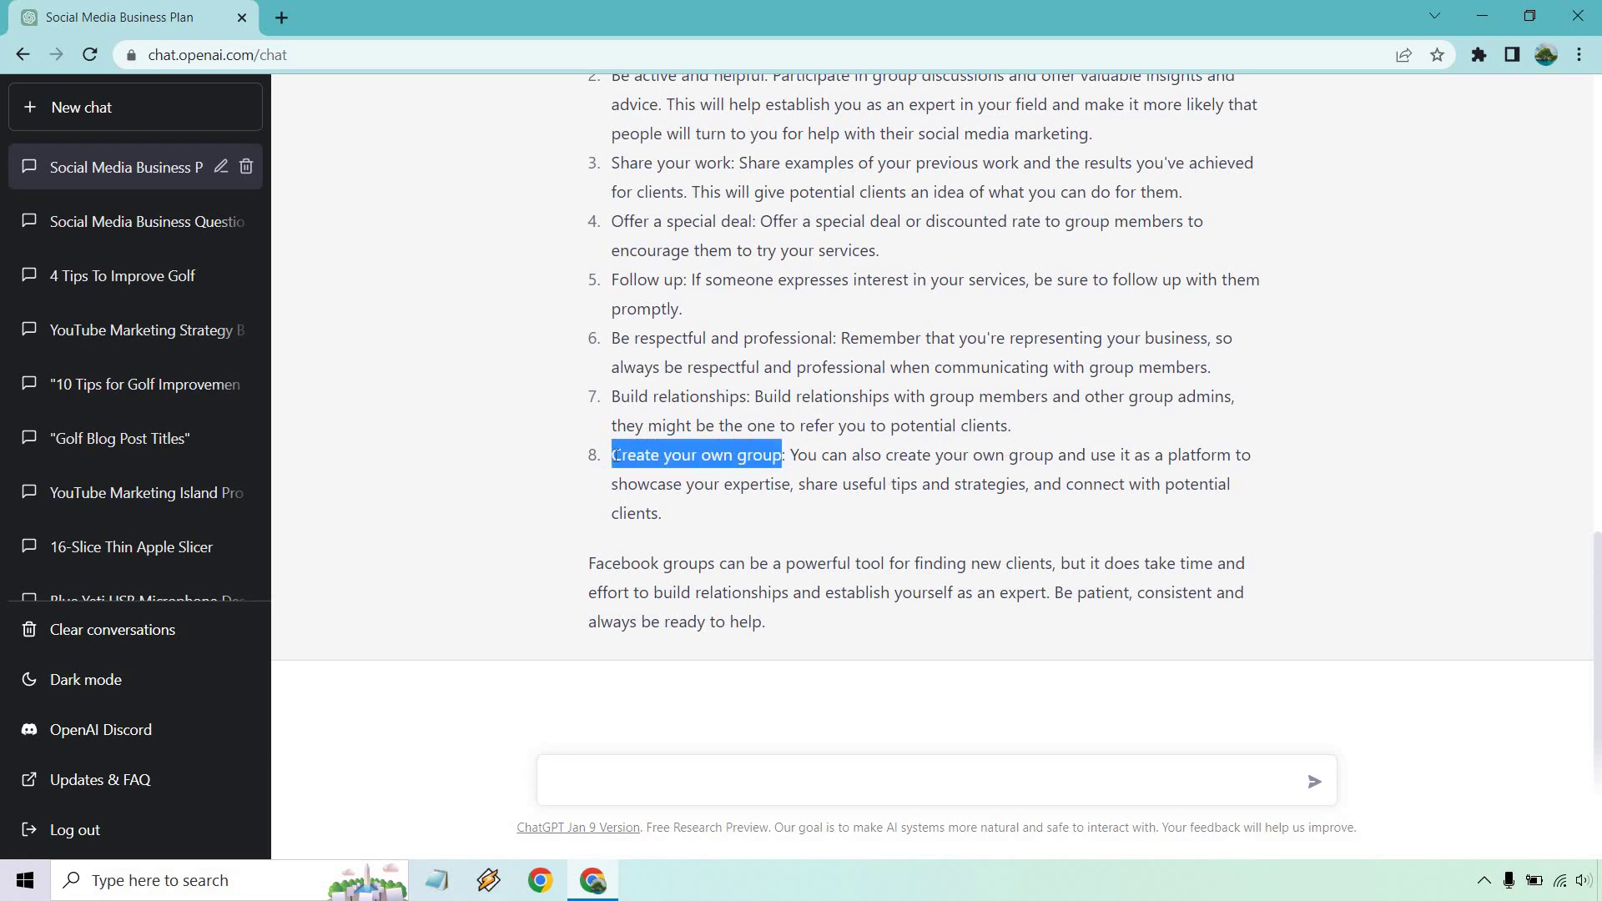
click(1494, 443)
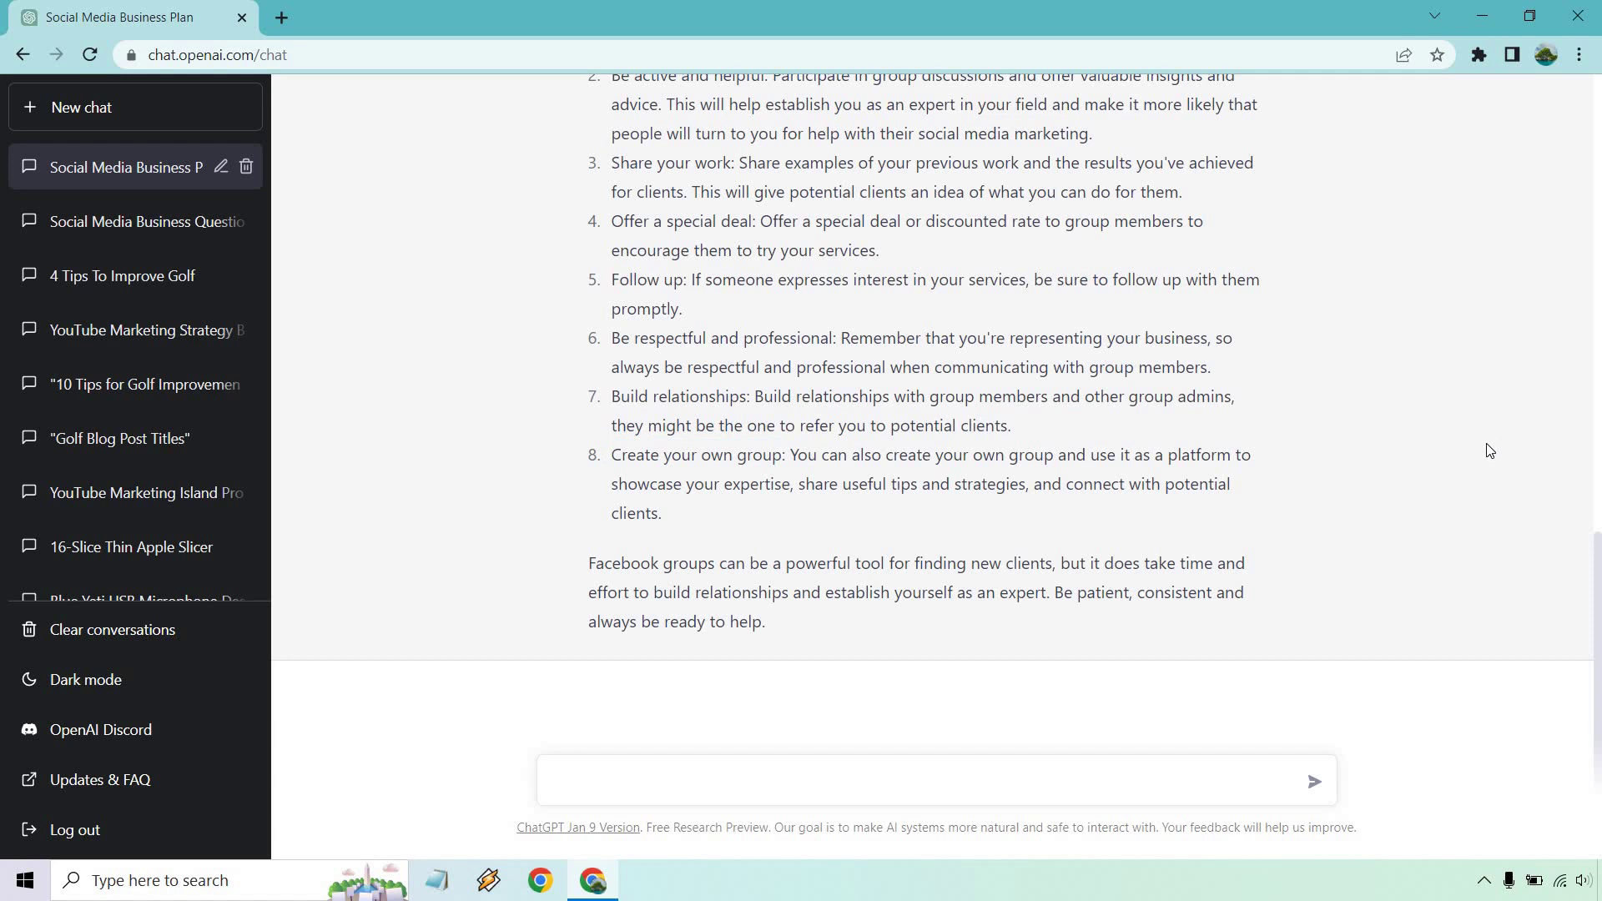
scroll(1462, 478, up, 5)
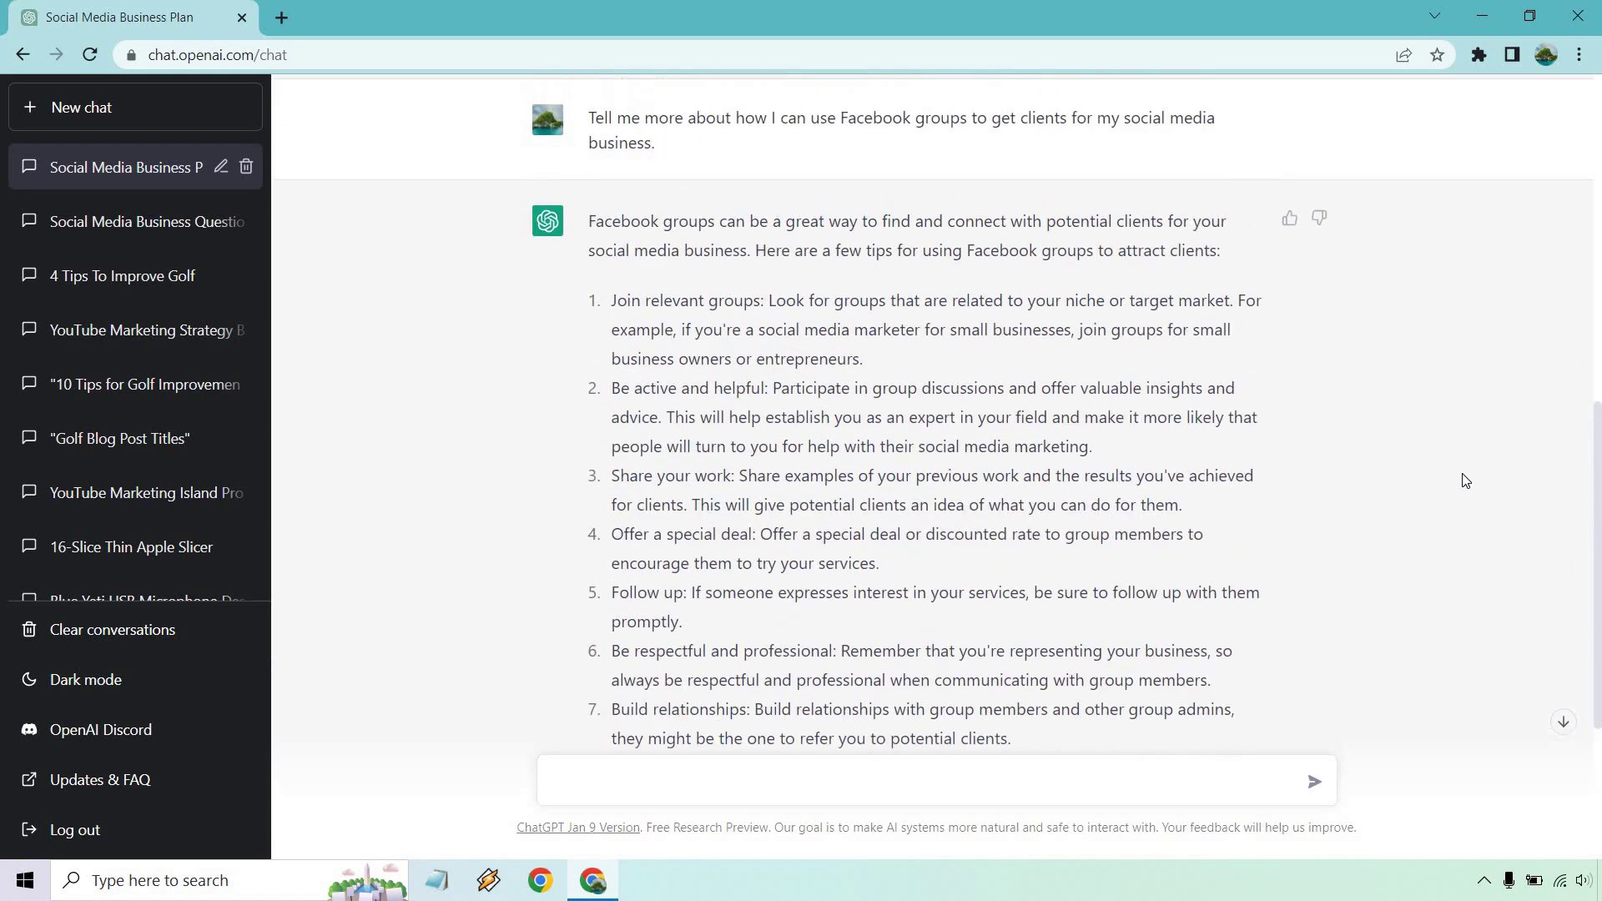
scroll(1465, 481, up, 10)
scroll(1468, 477, down, 15)
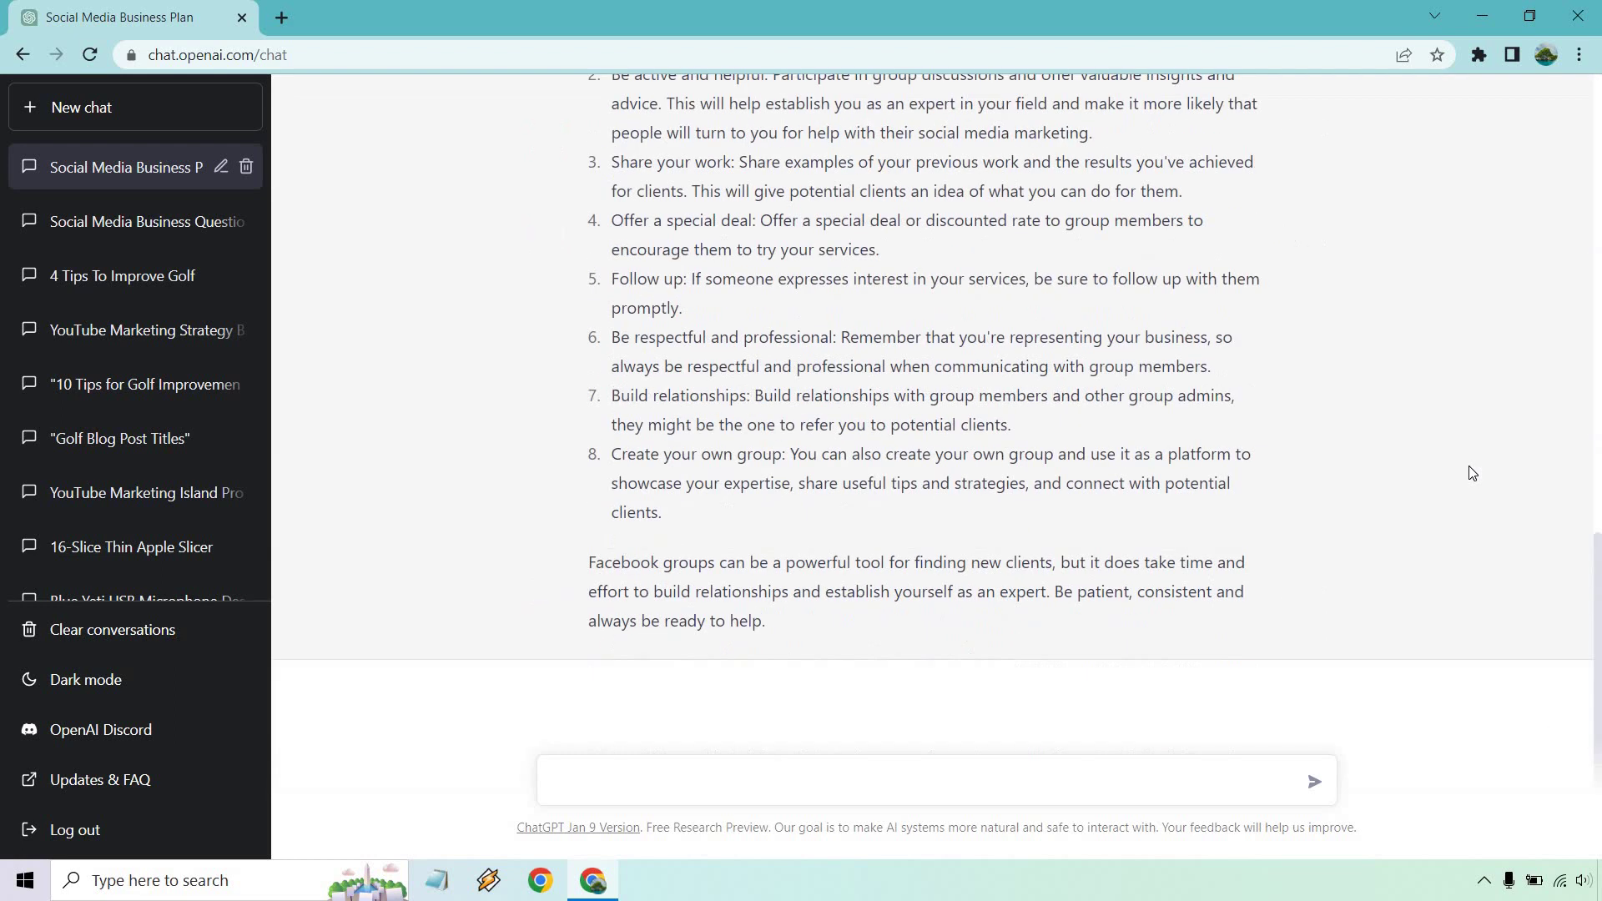